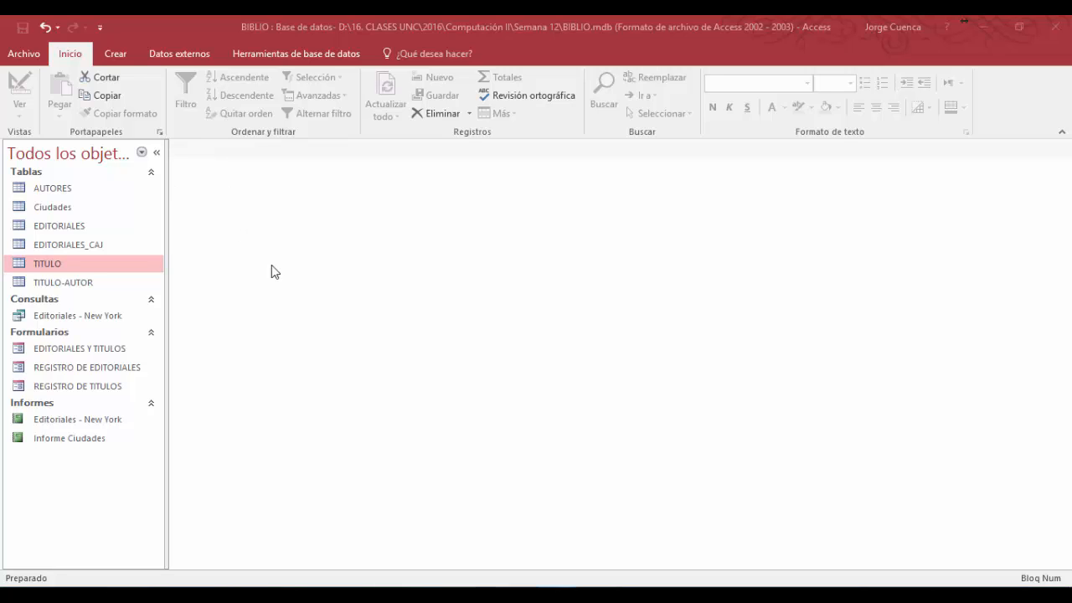
- Open the ribbon customization options and list all available commands (Todos los comandos)
left_click(300, 55)
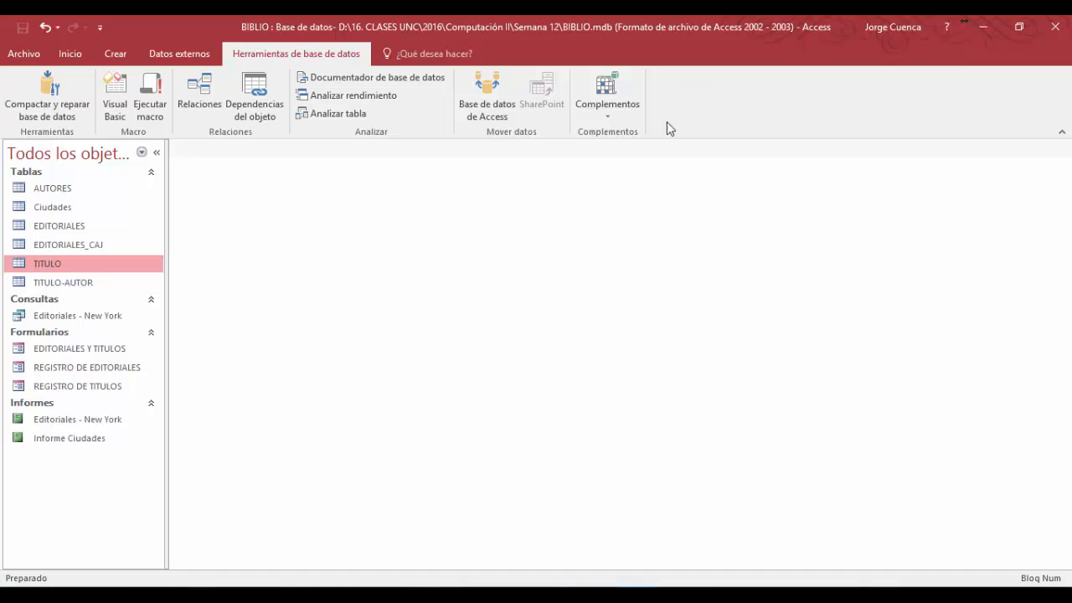
left_click(32, 53)
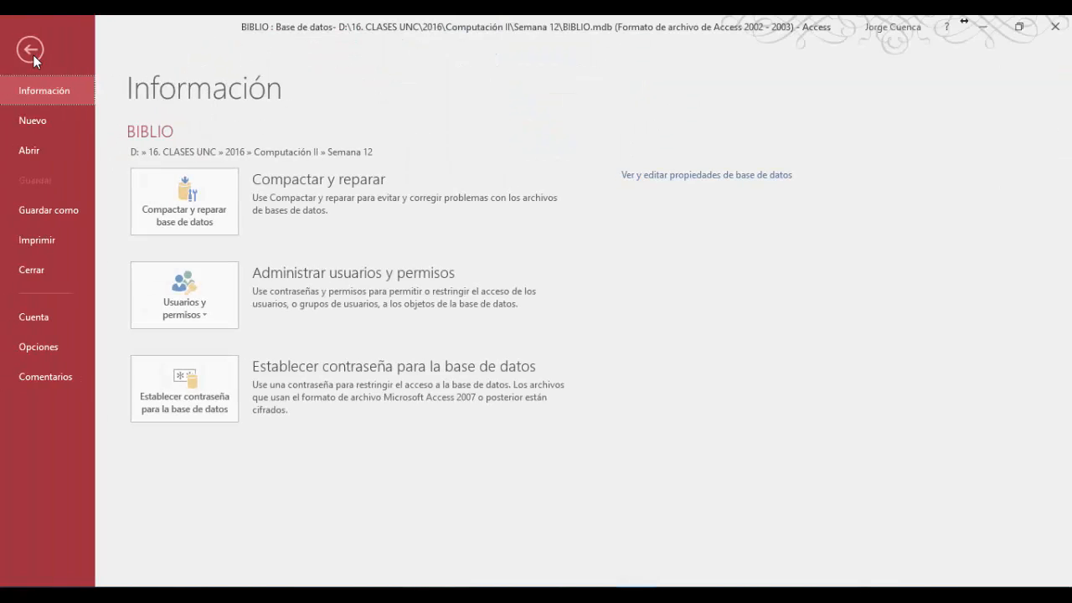
left_click(41, 345)
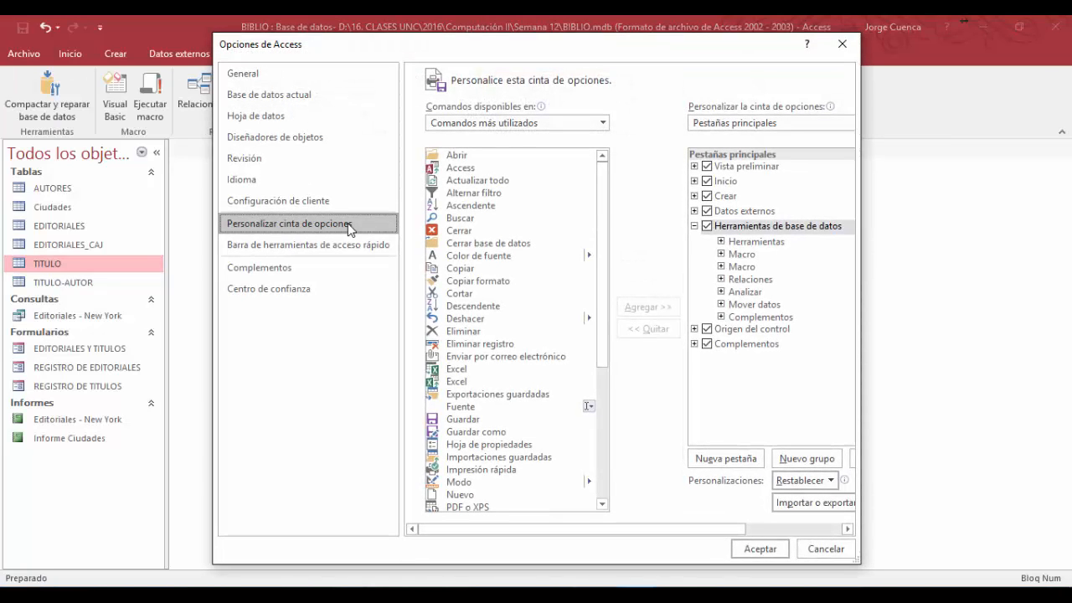
left_click(603, 126)
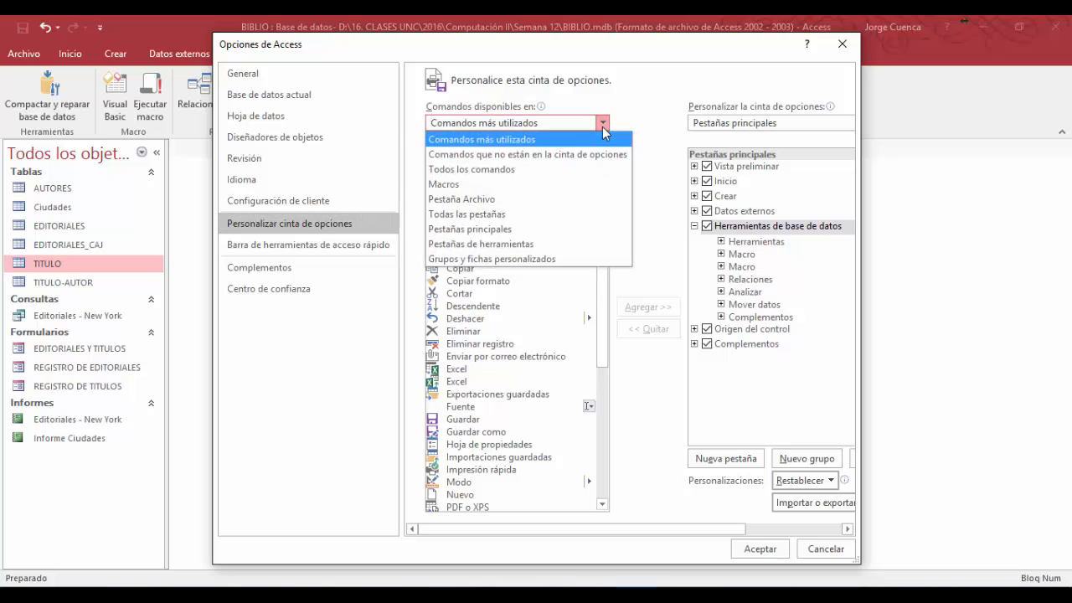
left_click(505, 171)
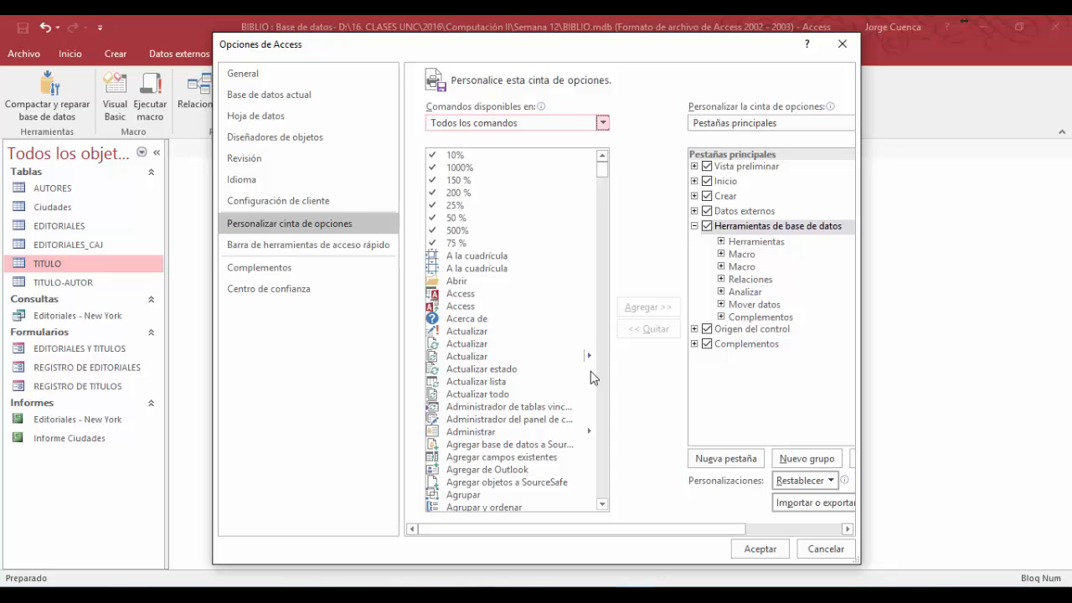
- Try to add the Administrador del panel de control command directly to the Herramientas de base de datos ribbon tab
left_click(508, 420)
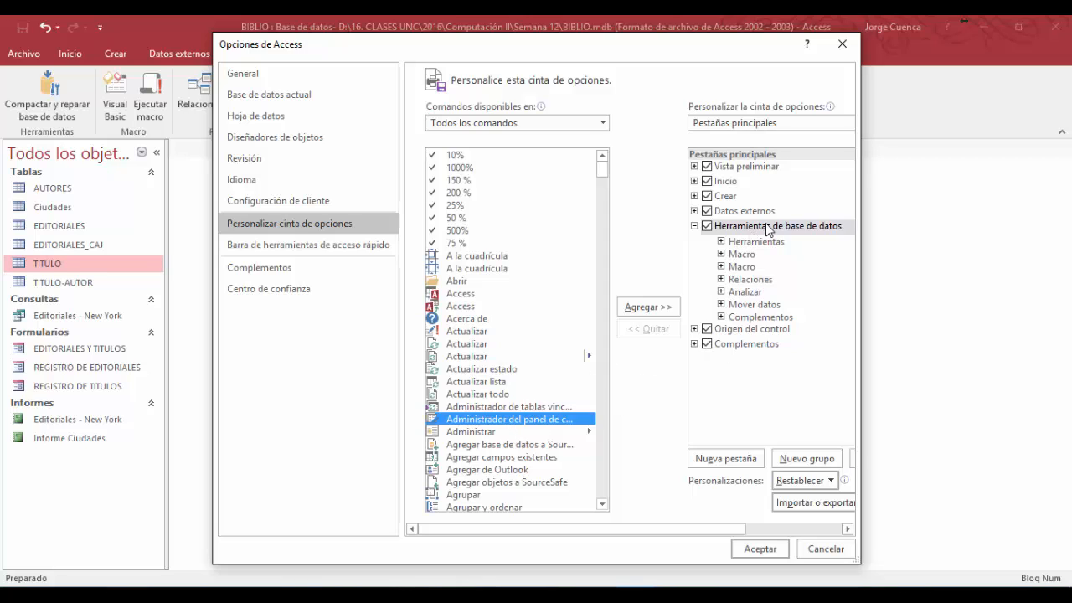
left_click(653, 310)
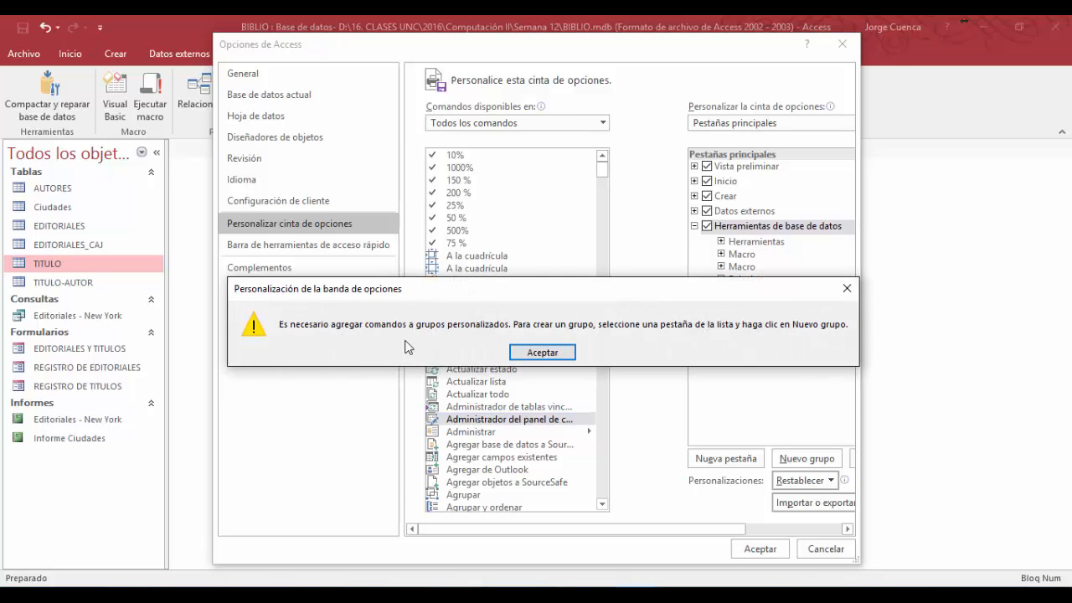
left_click(554, 354)
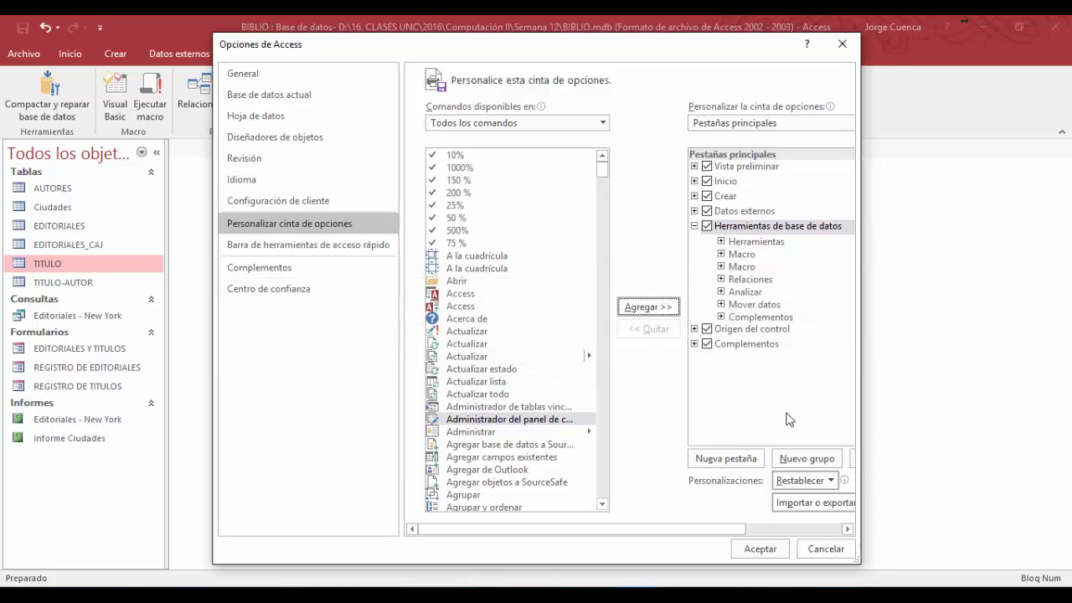
- Create a custom group in the Herramientas de base de datos ribbon tab and name it Administrar
left_click(799, 461)
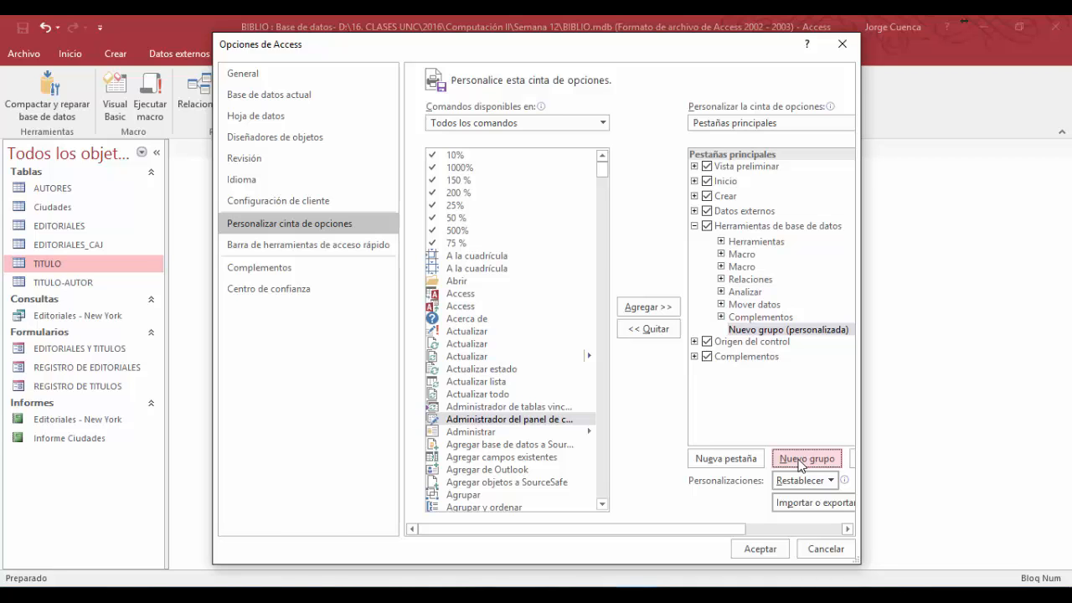
left_click_drag(740, 530, 828, 531)
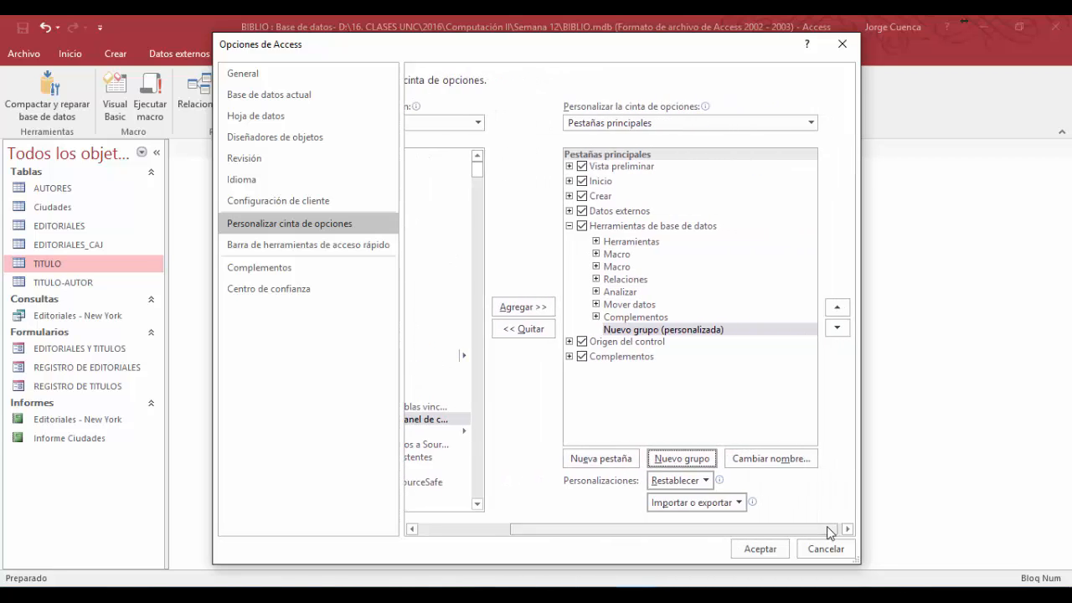
left_click(802, 466)
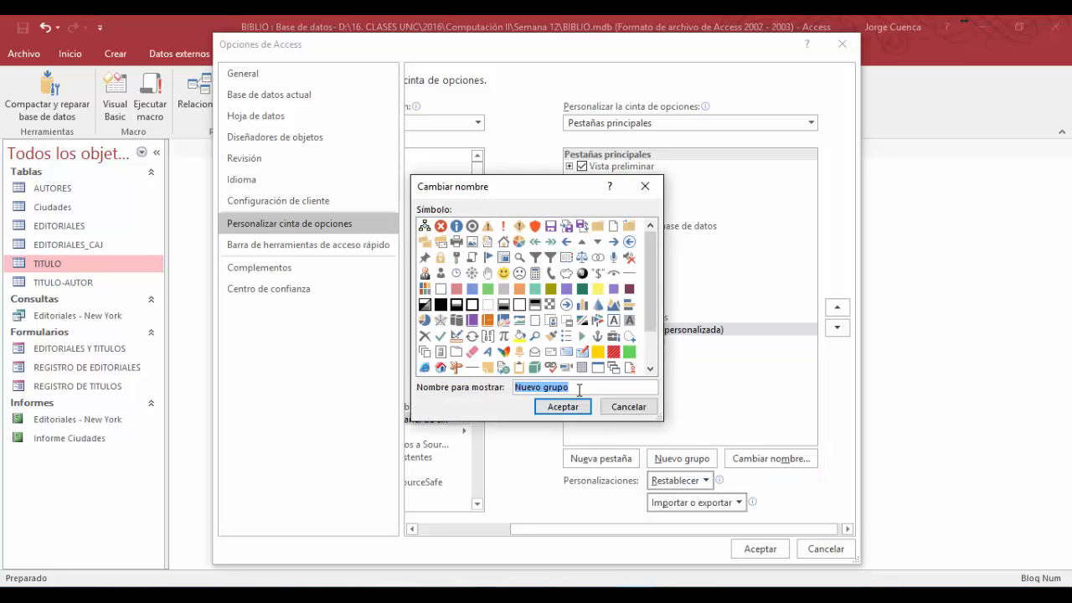
type("Administrar")
left_click(557, 410)
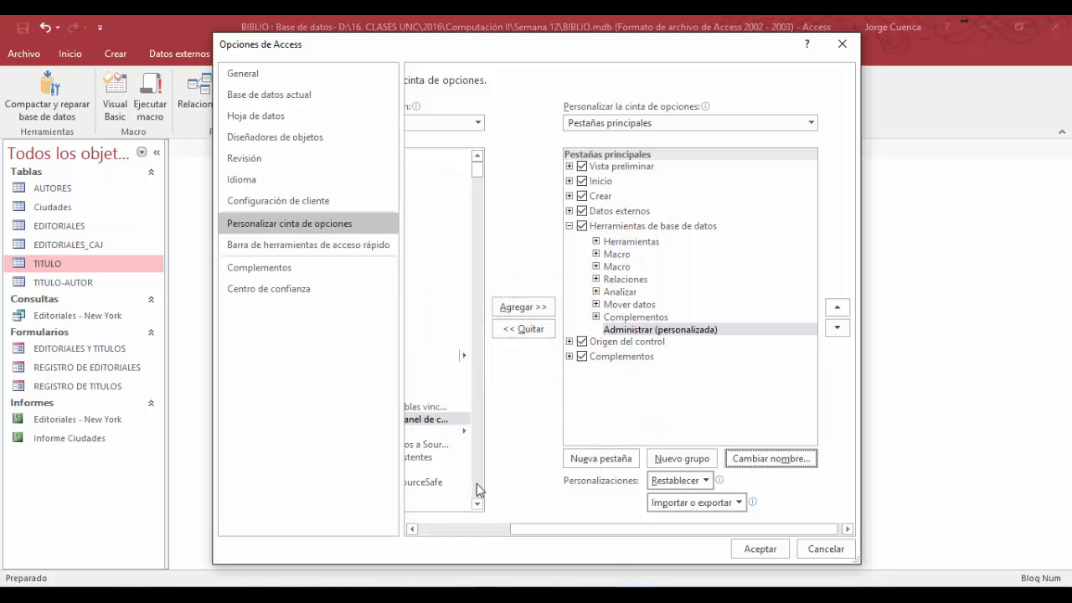
- Add the Administrador del panel de control command to the custom Administrar group and apply the ribbon changes
left_click(489, 530)
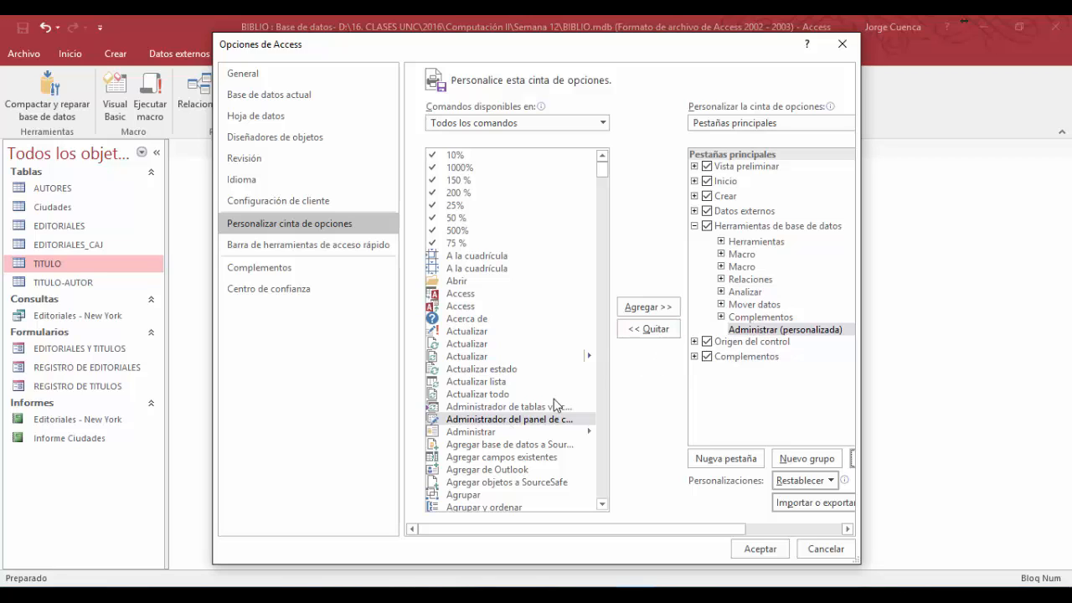
left_click(512, 423)
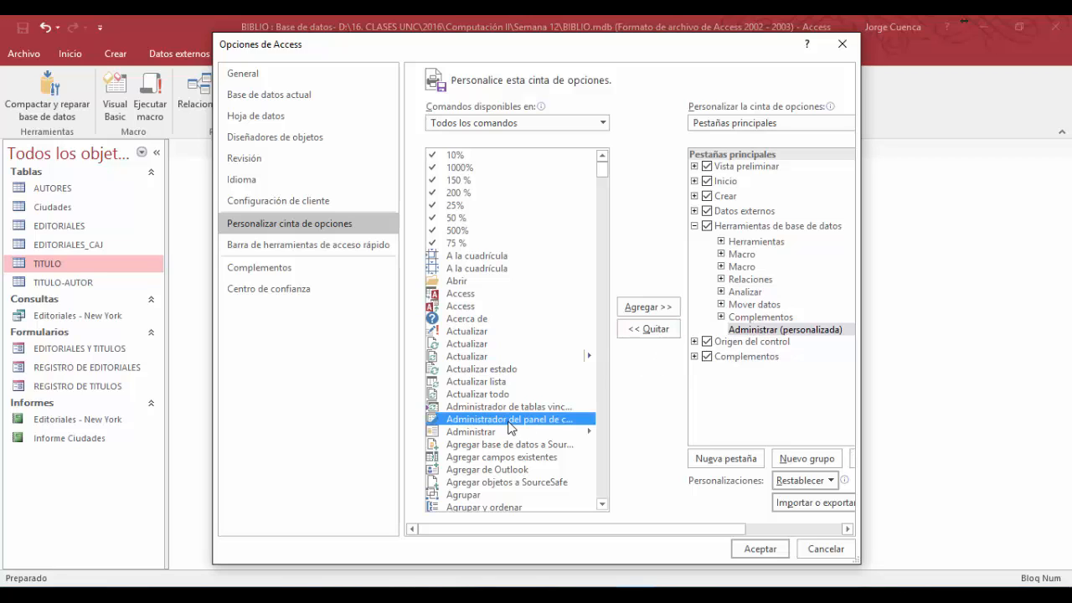
left_click(648, 306)
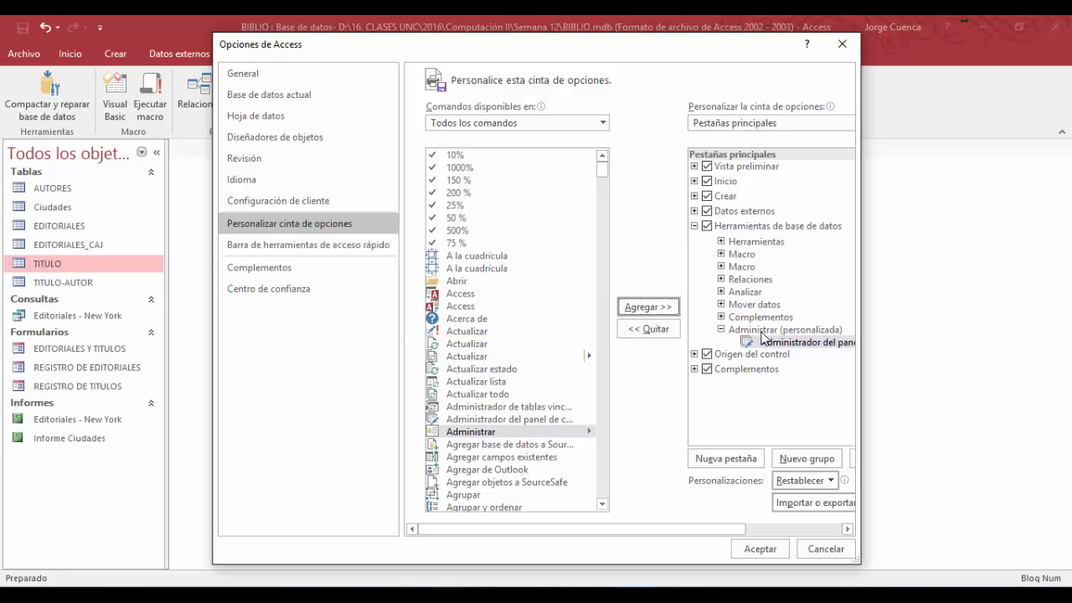
left_click(771, 551)
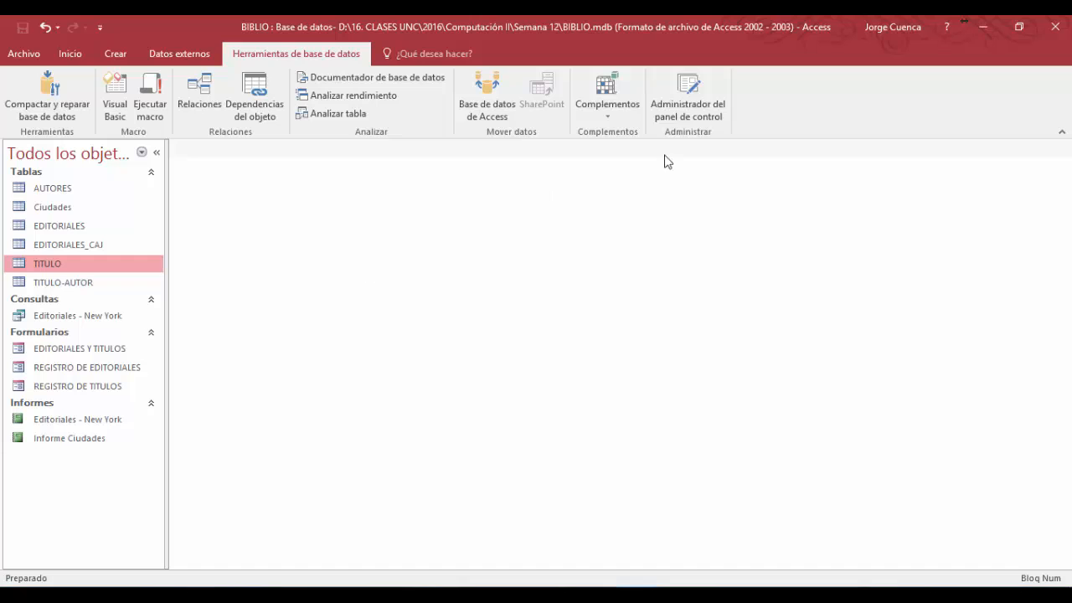
- Run the Administrador del panel de control and let it create a new switchboard for the database
left_click(694, 115)
left_click(689, 107)
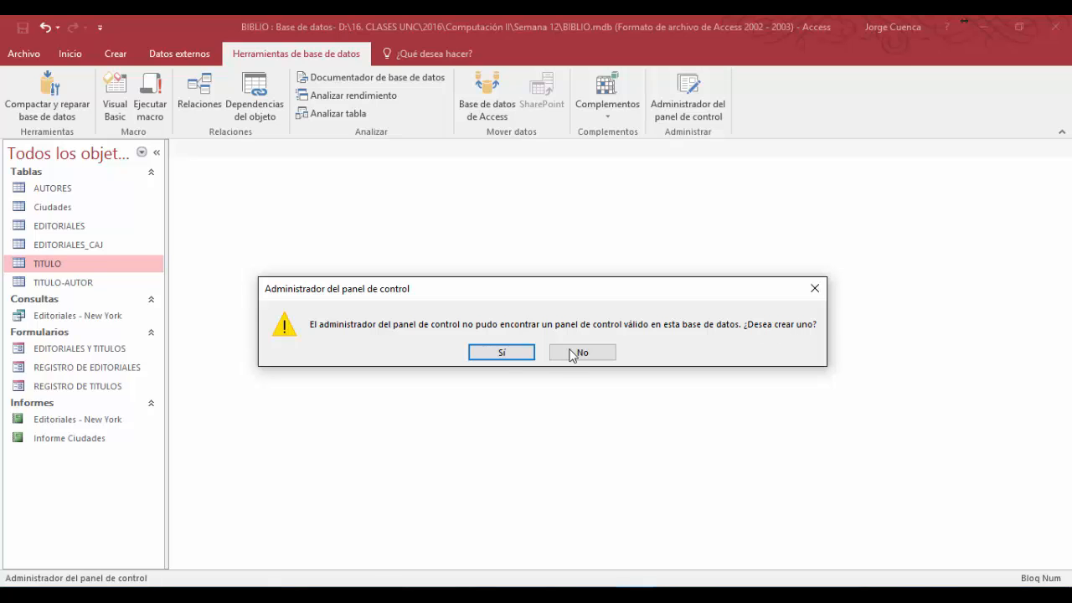
left_click(503, 353)
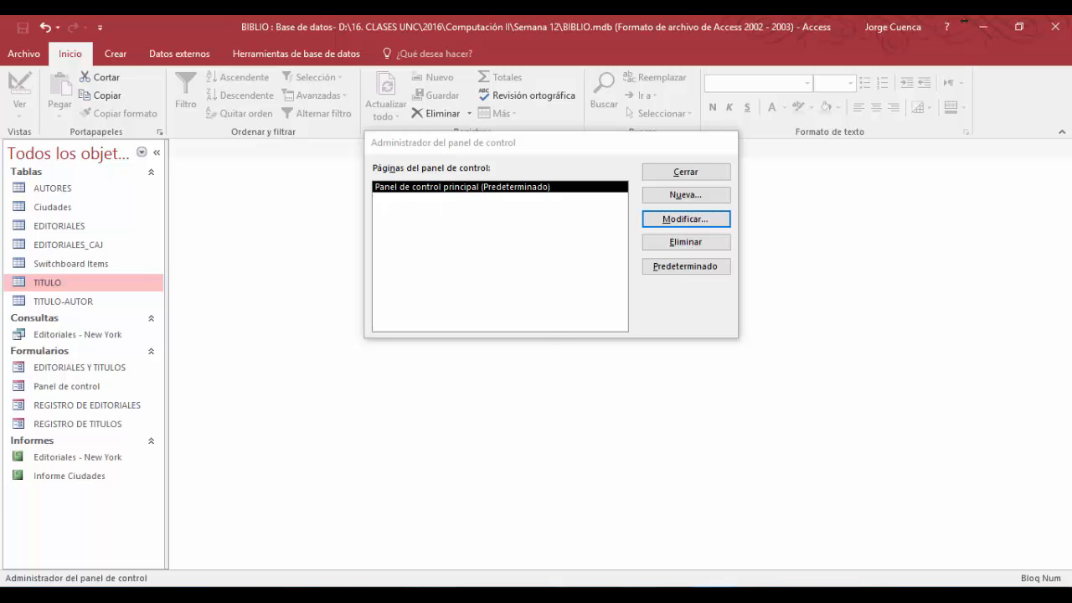
- Consult the menu outline slide in PowerPoint, then create a switchboard page named Registro de Información in Access
left_click(712, 593)
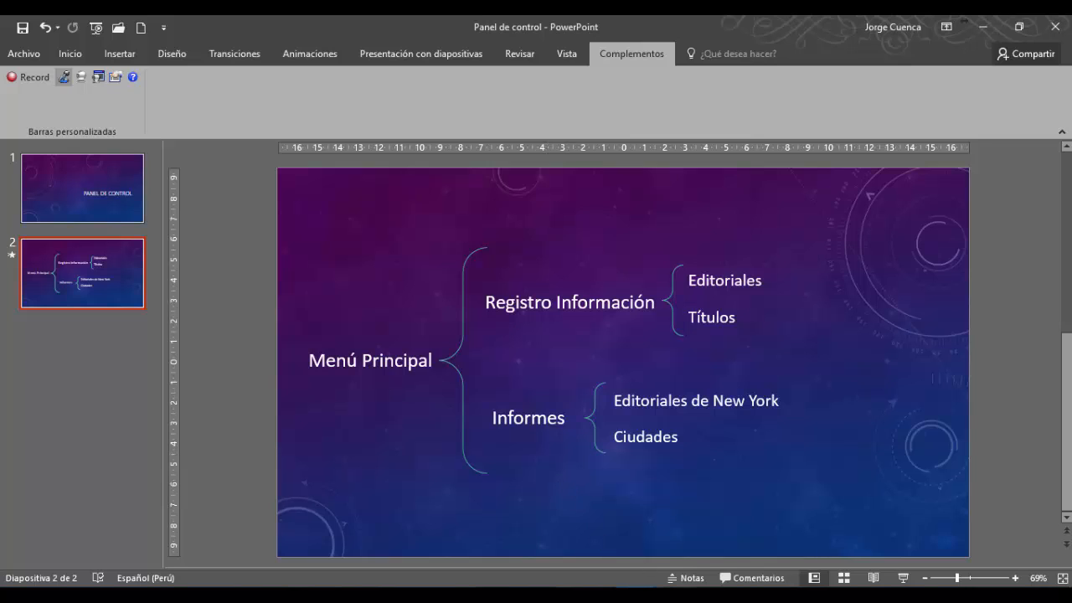
left_click(714, 596)
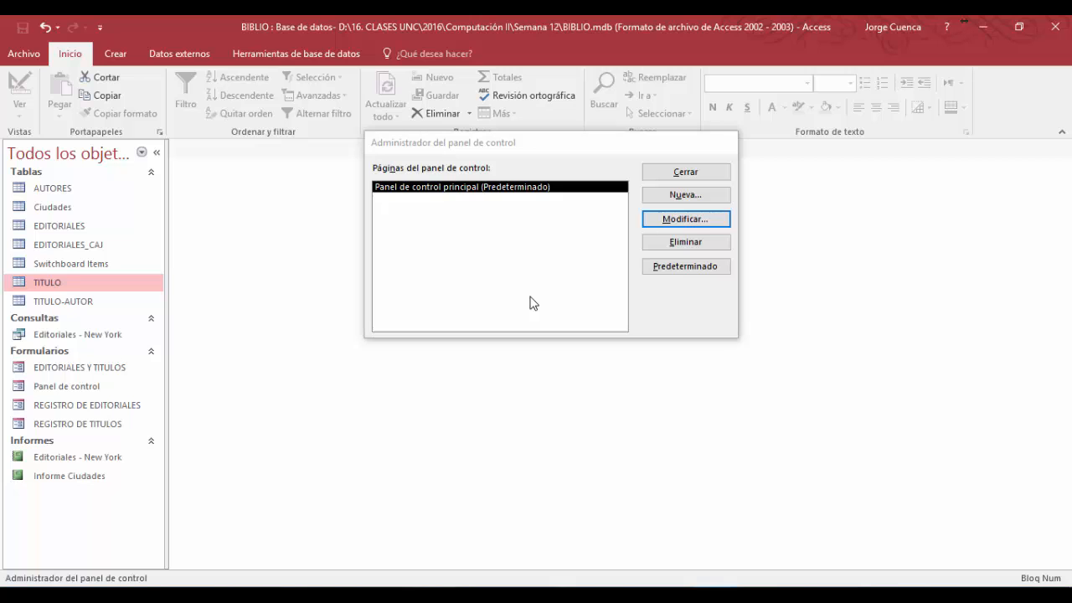
left_click(688, 196)
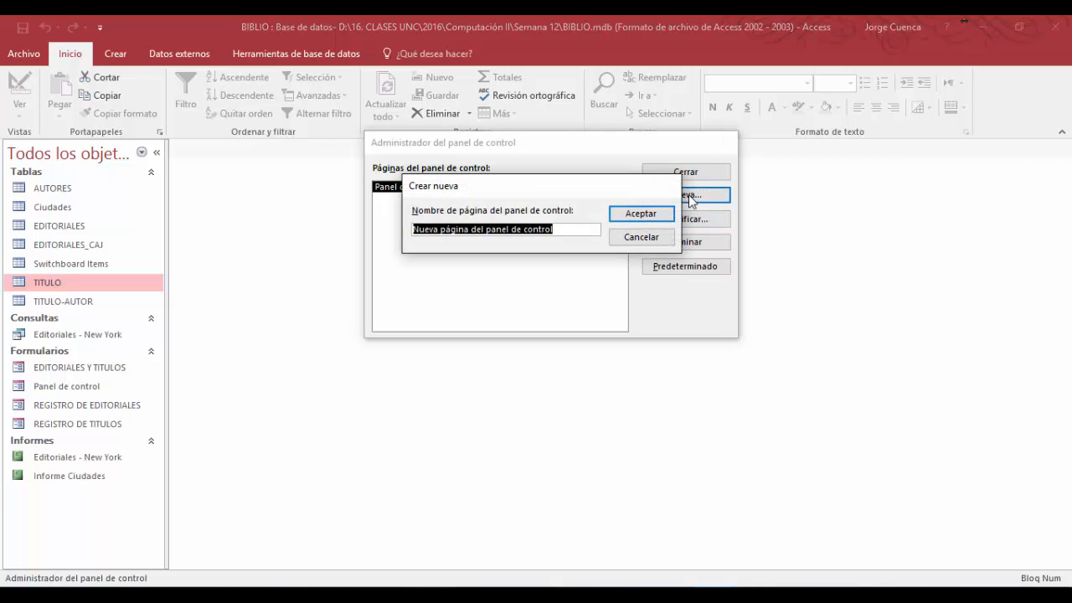
key("Delete")
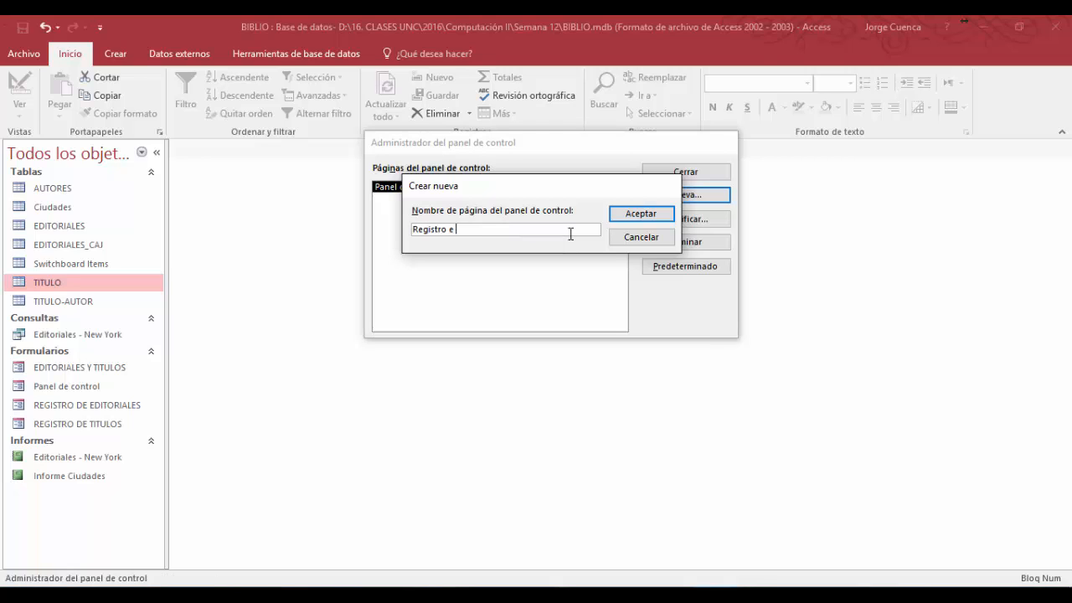
type("Registro de Información")
left_click(630, 216)
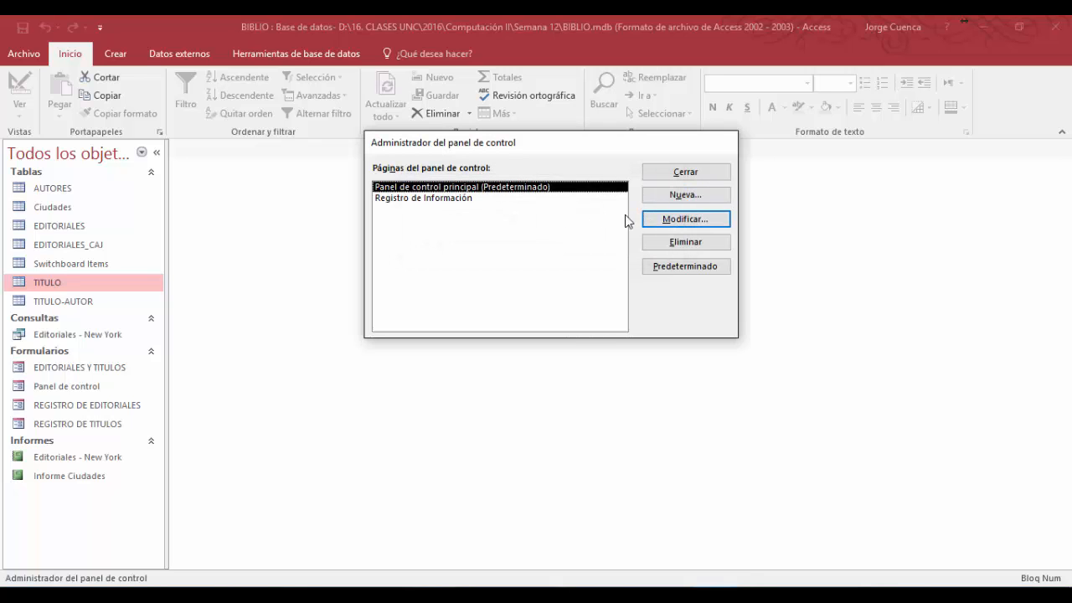
- Create another switchboard page named Informes
left_click(687, 195)
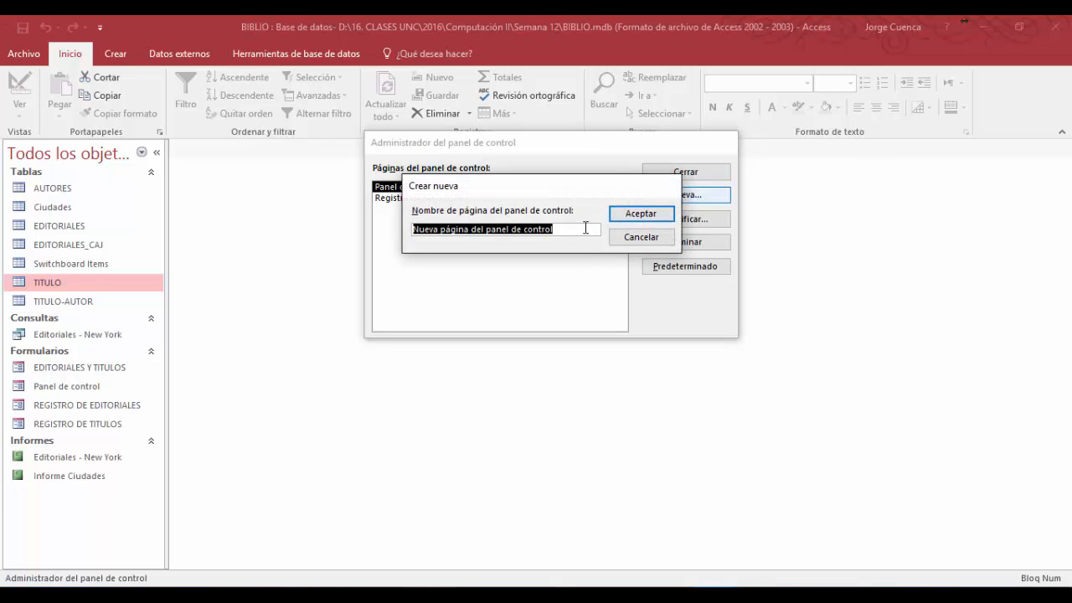
type("Informes")
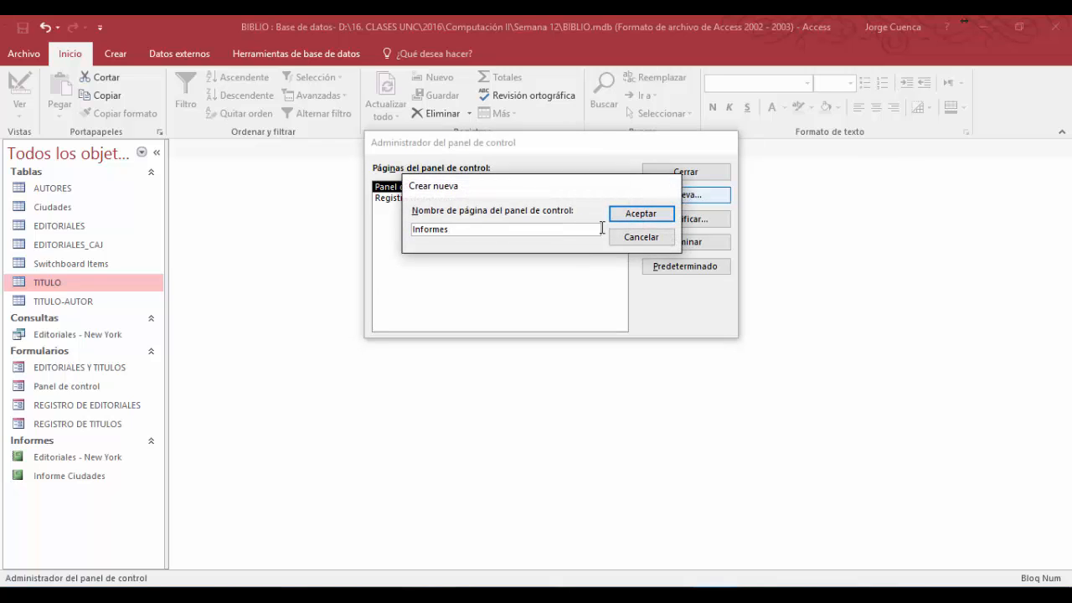
left_click(639, 216)
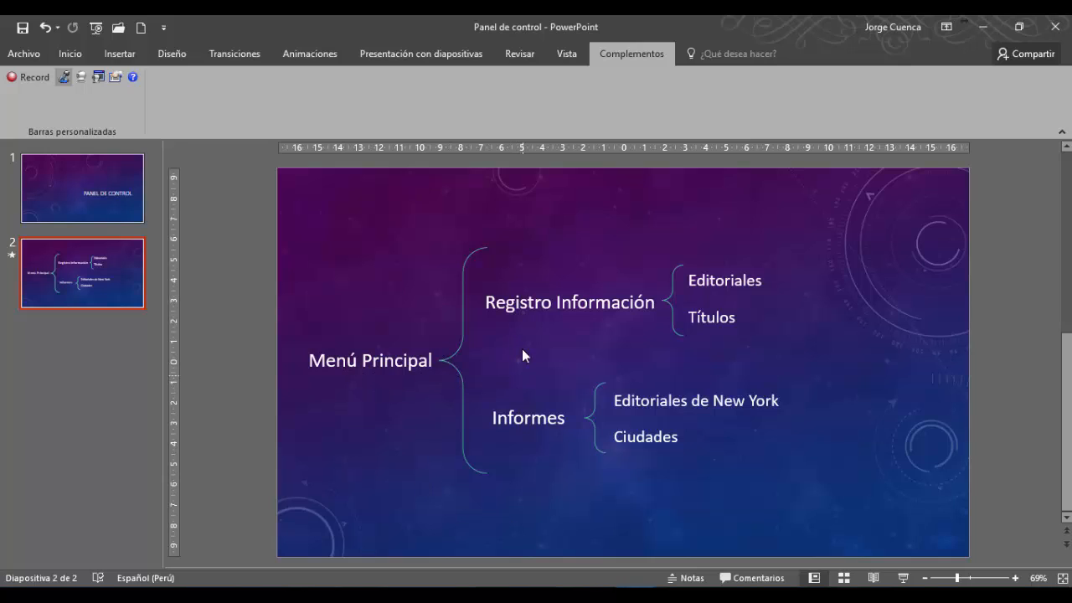
- Recheck the PowerPoint outline and add to Panel de control principal an item Registro de Información that goes to the panel of that name
mouse_move(710, 596)
left_click(690, 578)
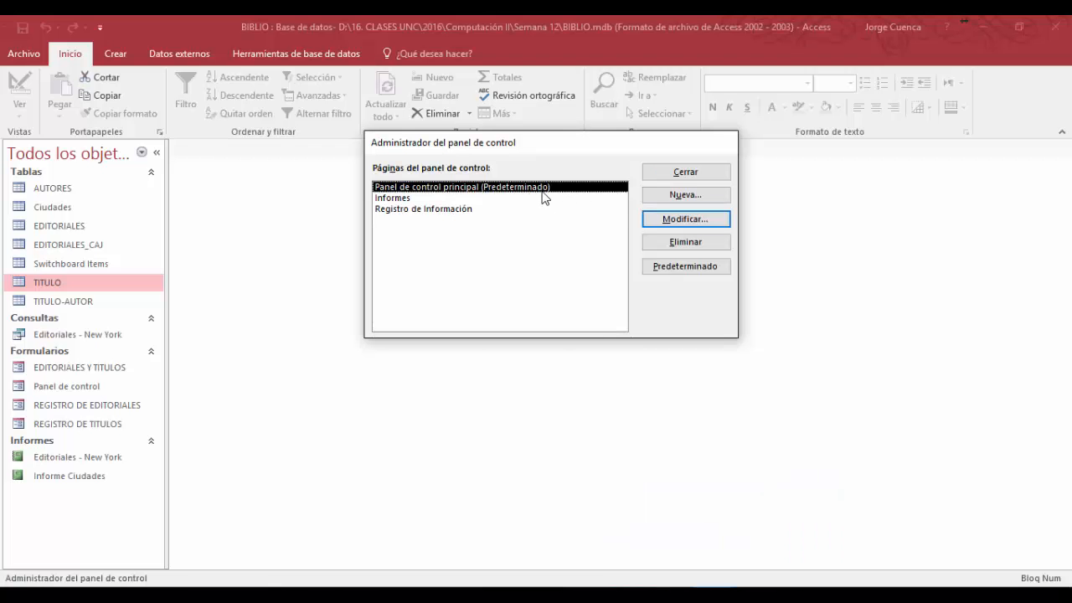
left_click(681, 225)
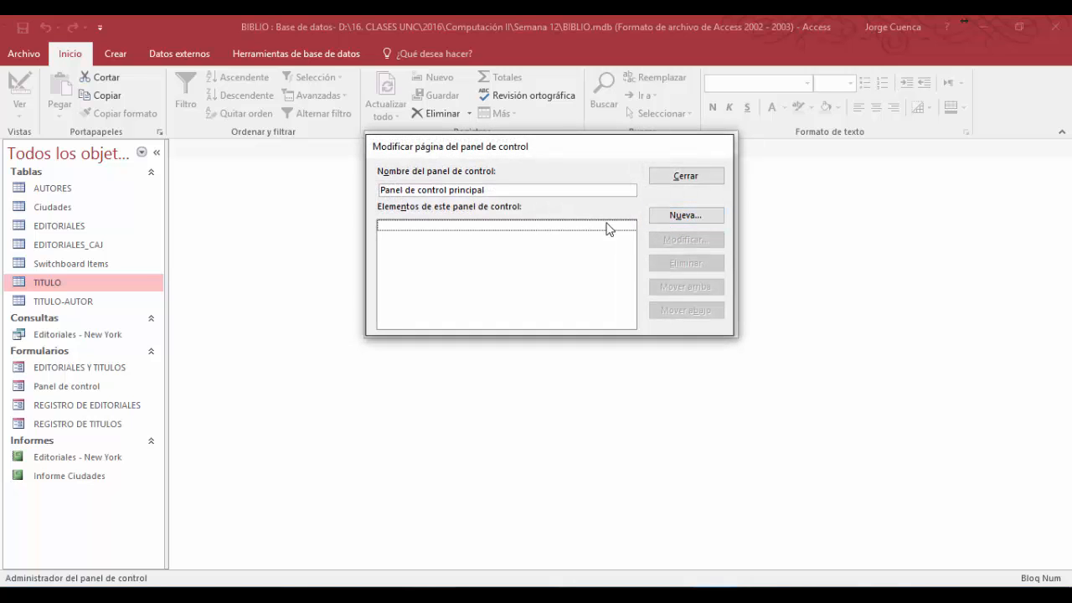
left_click(692, 221)
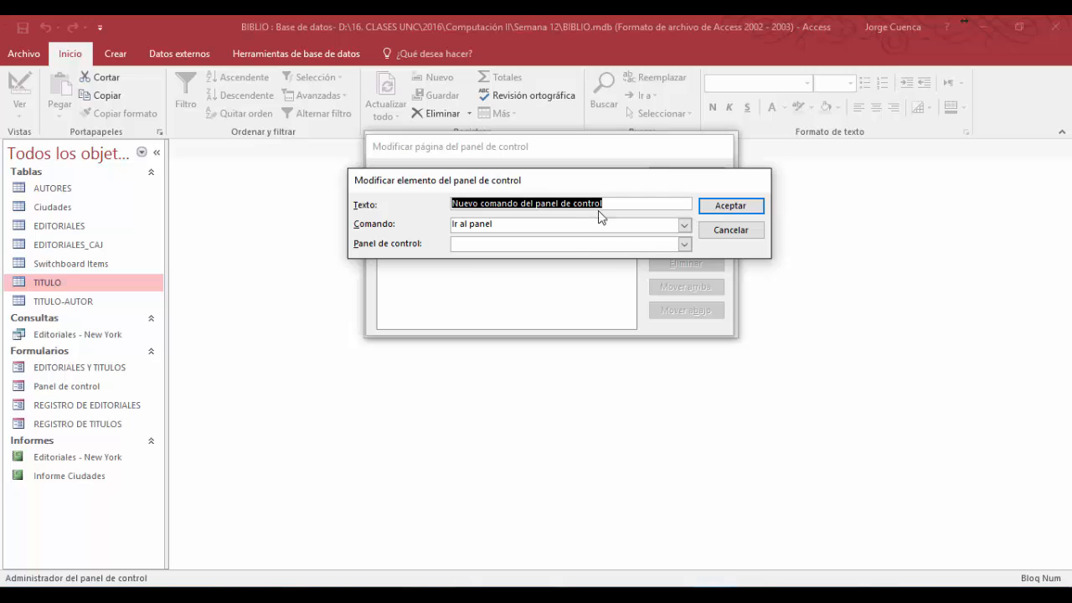
key("BackSpace")
type("Regist")
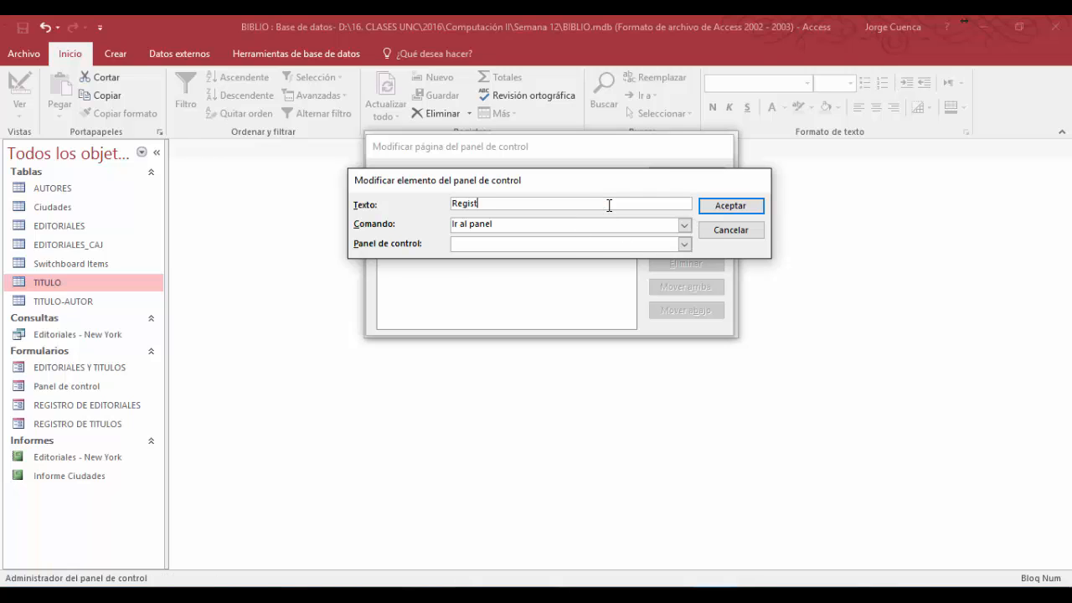
type("ro de Información")
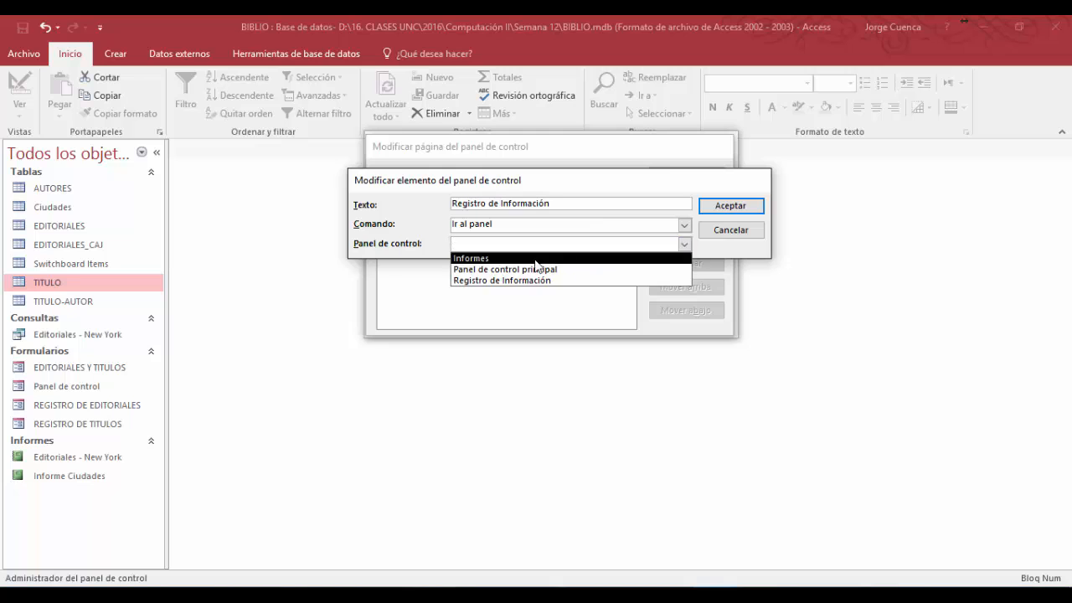
left_click(519, 282)
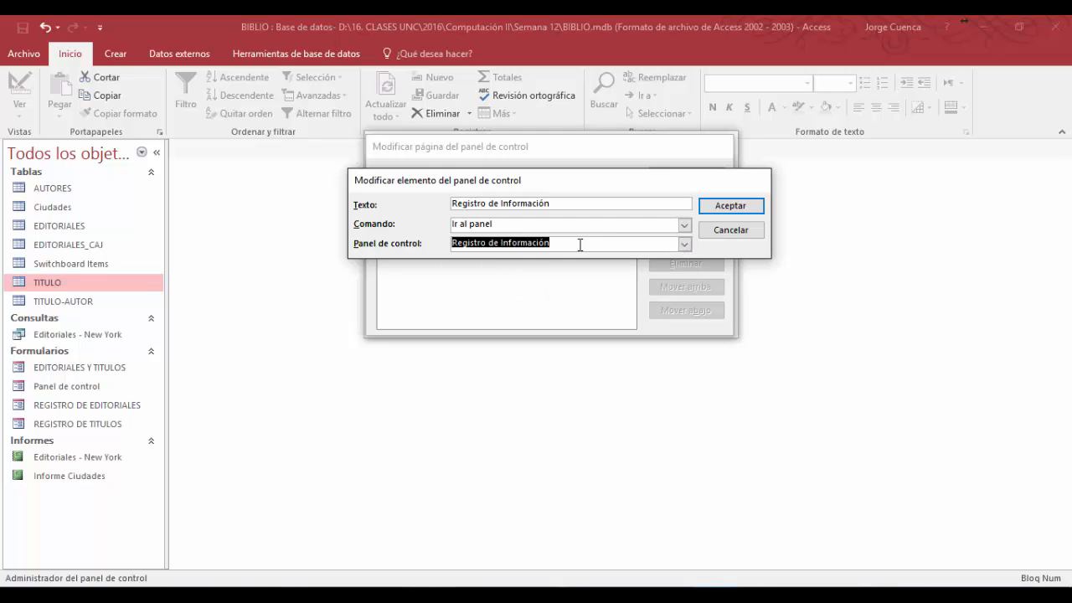
left_click(722, 206)
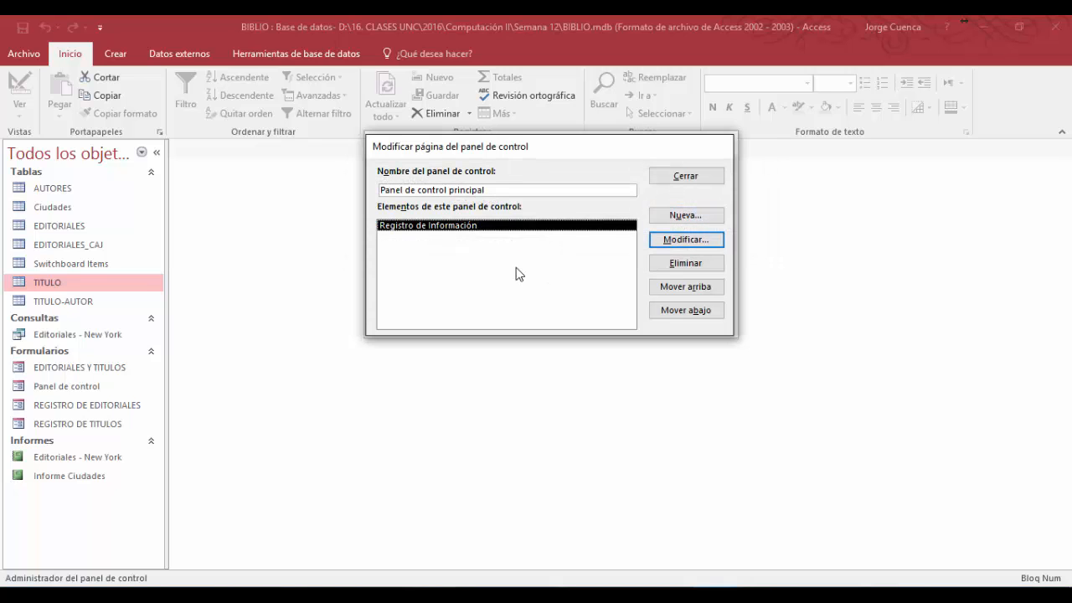
- Add to Panel de control principal an item Informes that goes to the Informes panel, and finish editing that page
left_click(686, 216)
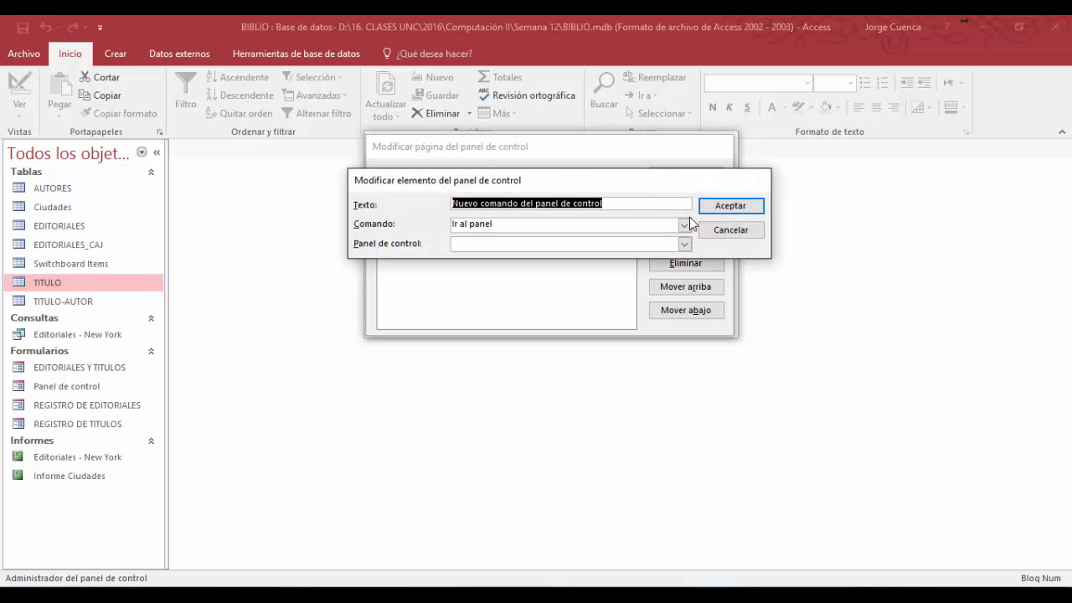
type("Informes")
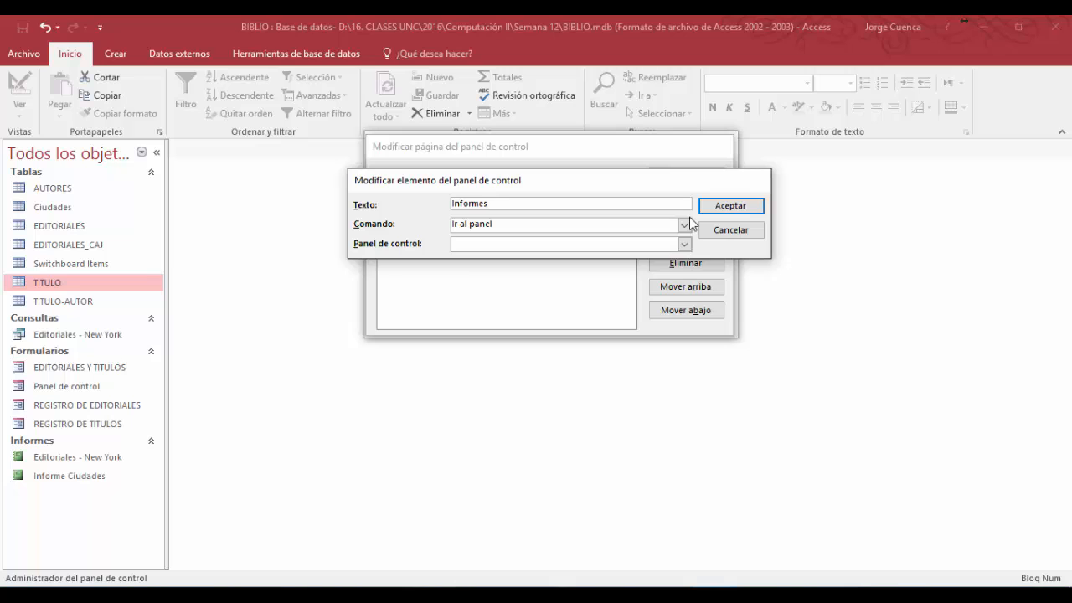
left_click(684, 244)
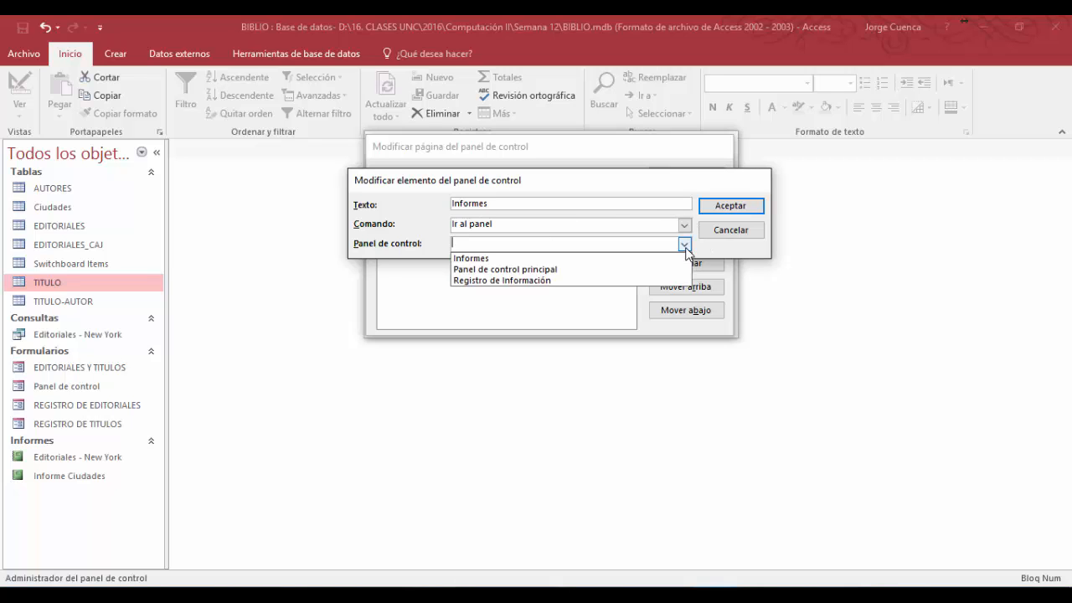
left_click(498, 257)
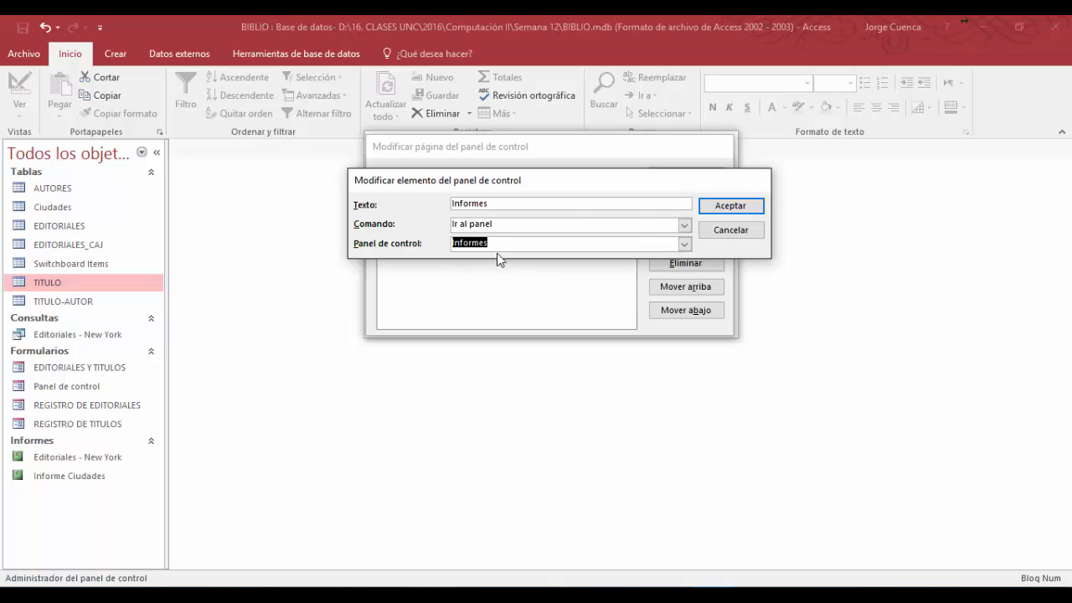
left_click(729, 205)
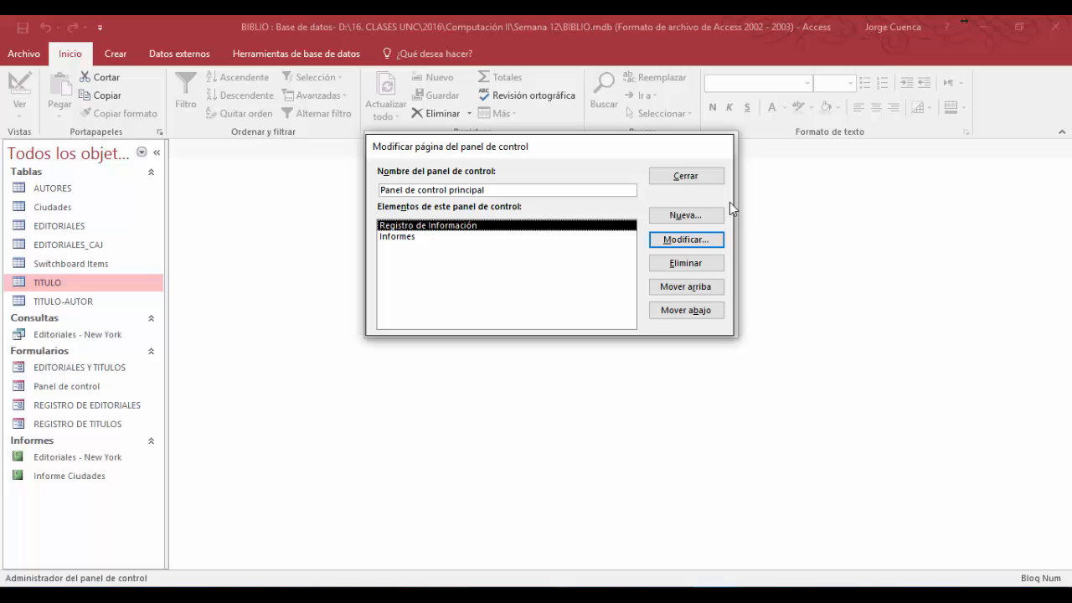
left_click(688, 176)
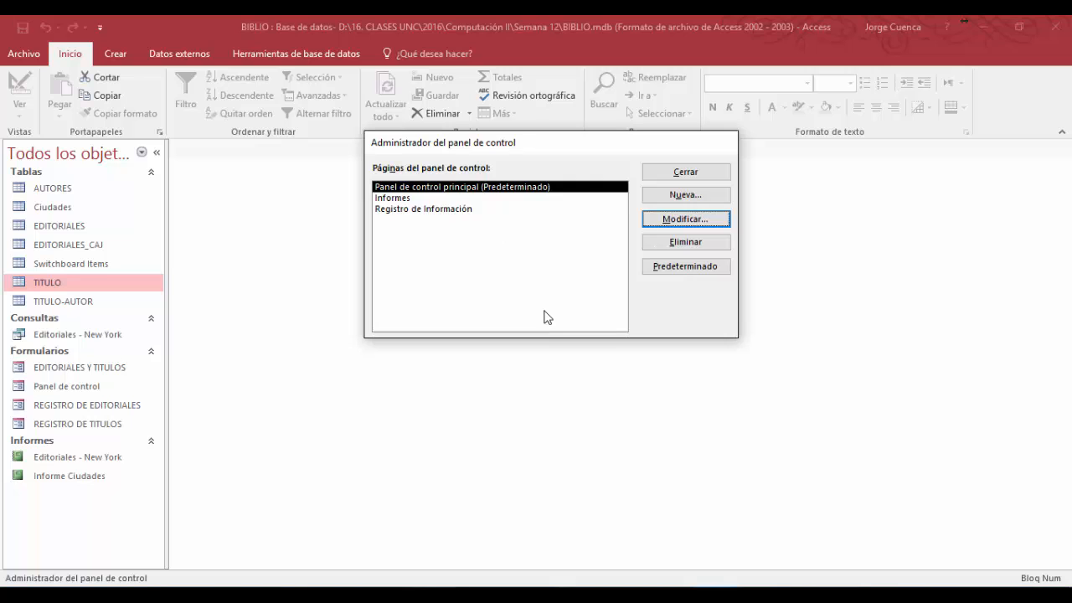
- Consult the menu outline slide in PowerPoint for the entries under Registro Información, and select the Registro de Información switchboard page in Access
left_click(635, 593)
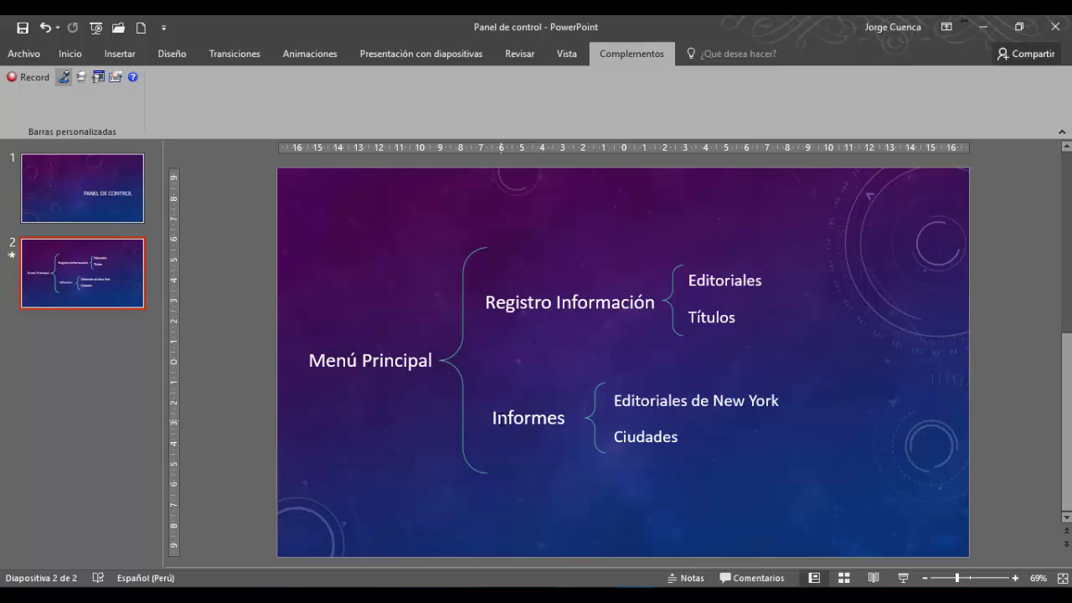
left_click(716, 594)
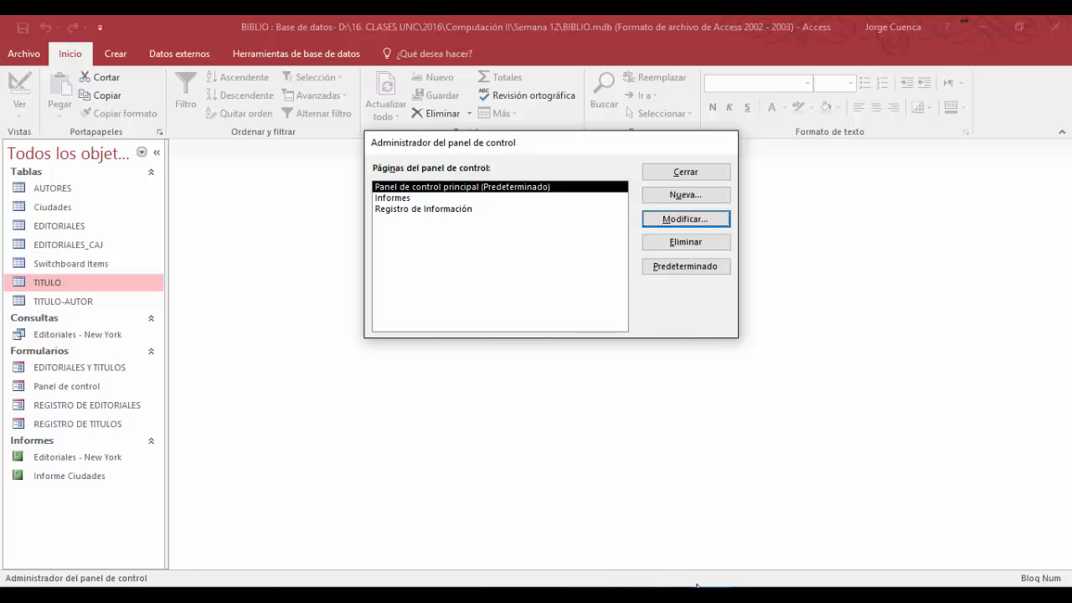
left_click(425, 209)
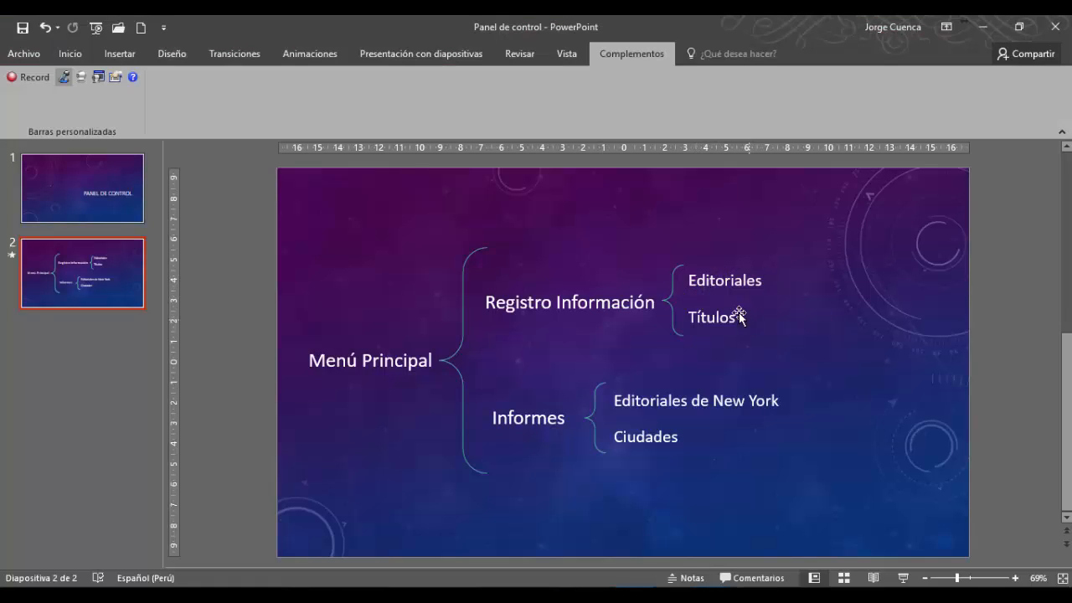
mouse_move(710, 594)
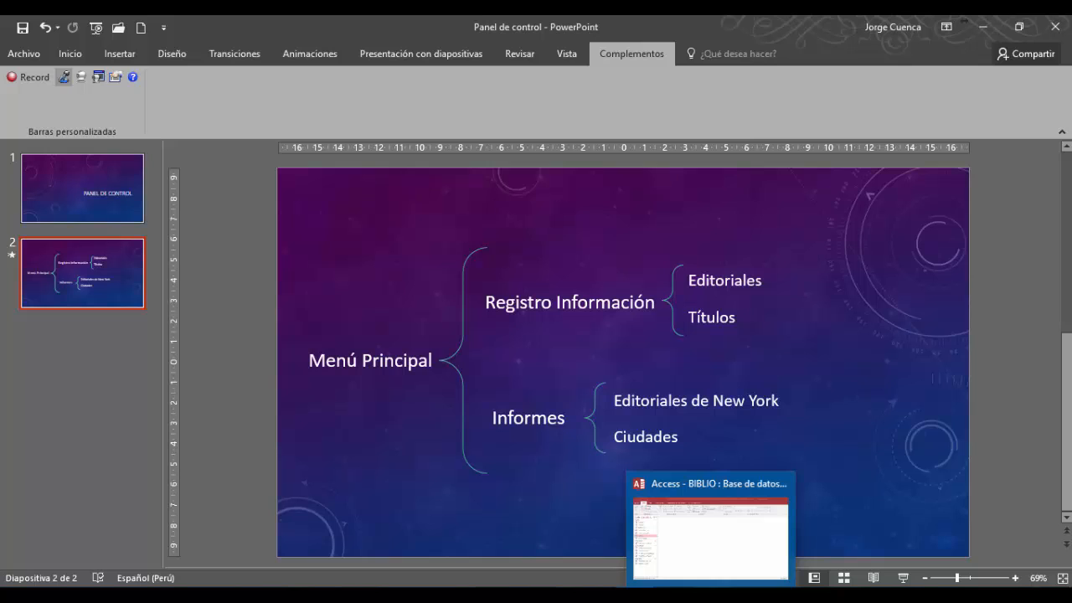
left_click(710, 536)
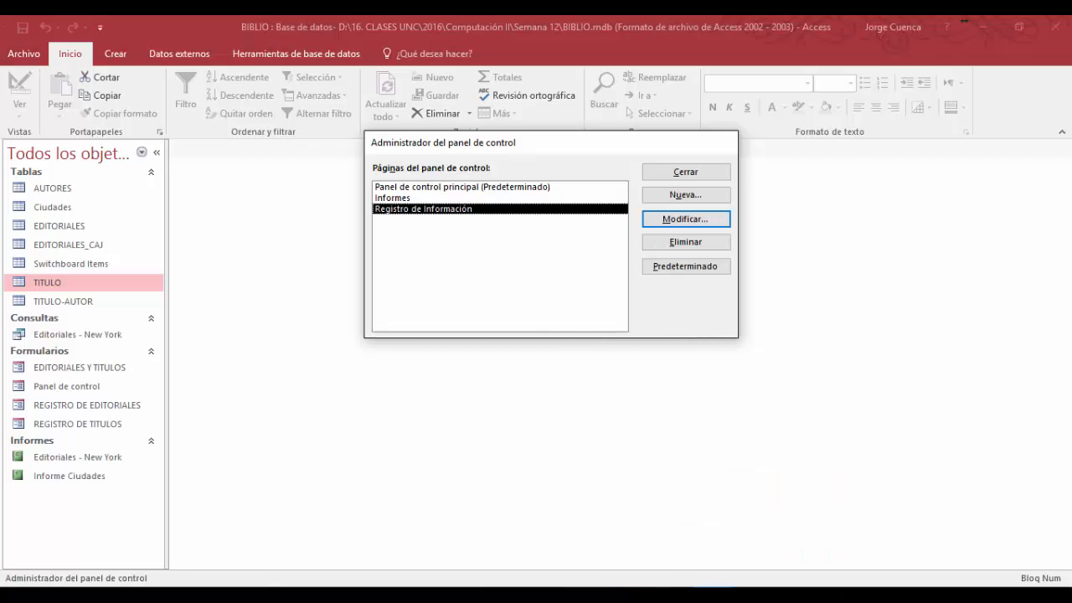
- Add to the Registro de Información page an item Registrar Editorial that opens the form REGISTRO DE EDITORIALES in Agregar mode, rechecking the PowerPoint outline
left_click(685, 220)
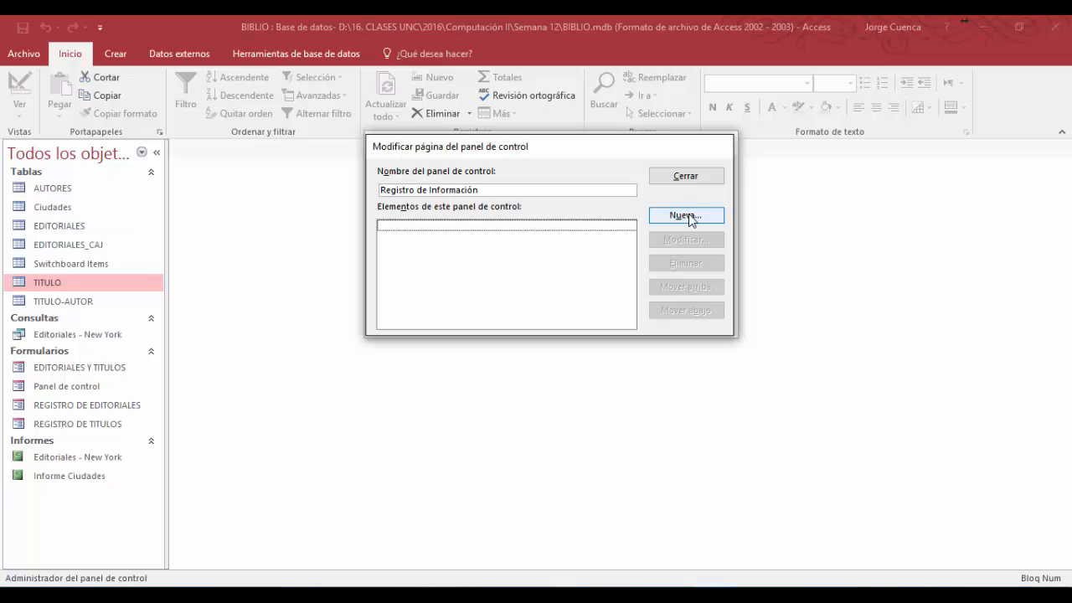
left_click(687, 217)
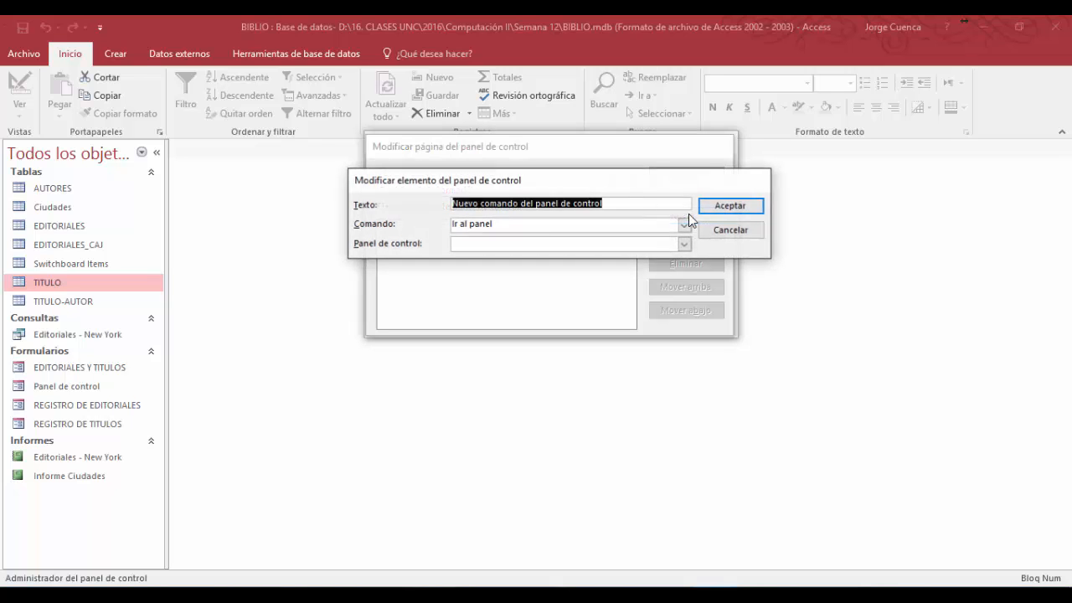
key("BackSpace")
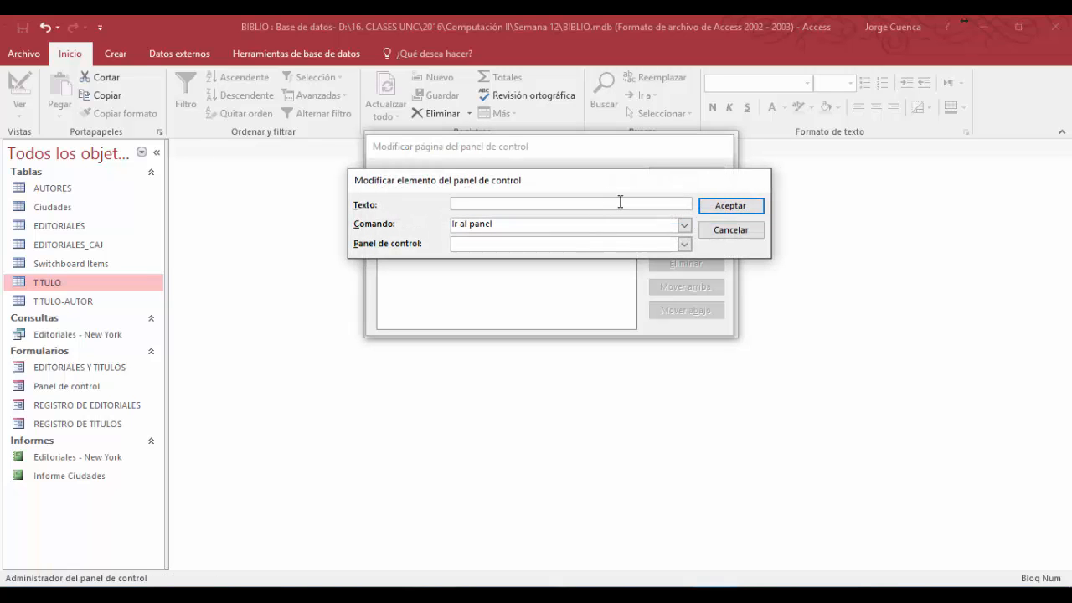
mouse_move(634, 596)
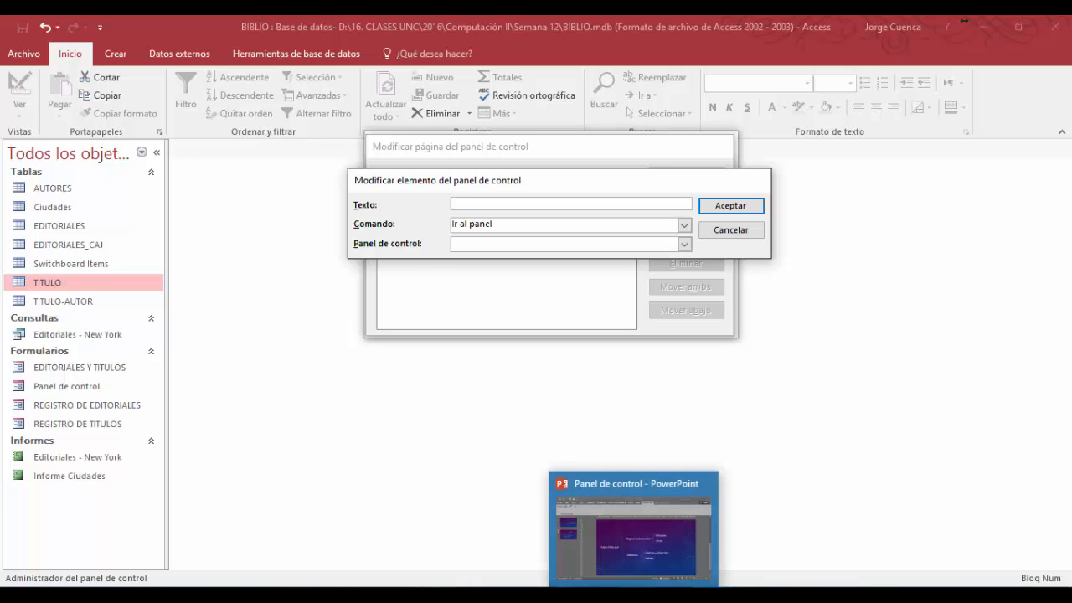
left_click(649, 566)
key("alt+Tab")
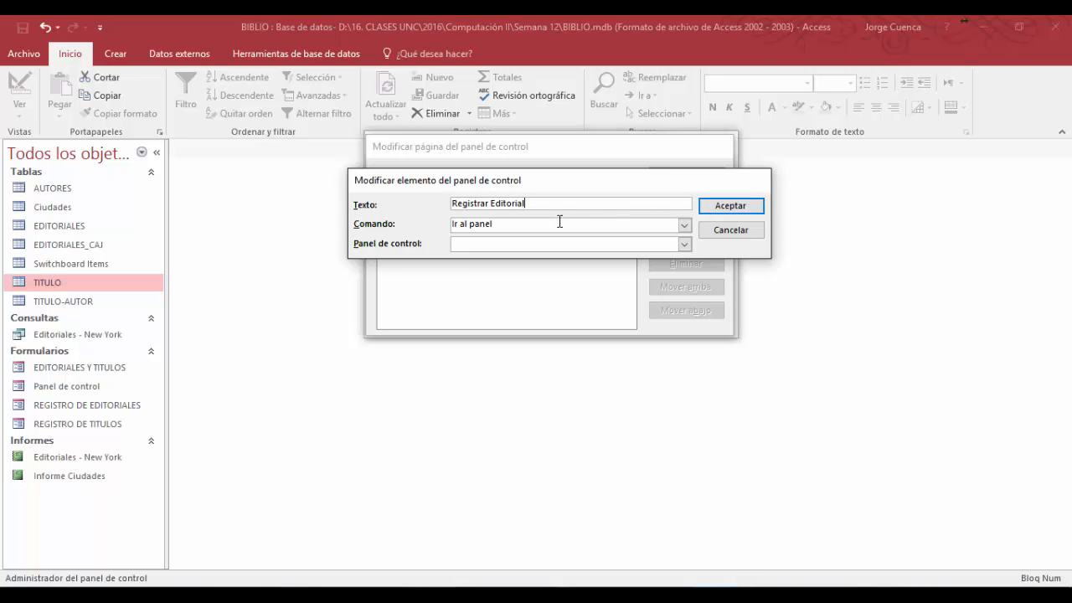
left_click(684, 226)
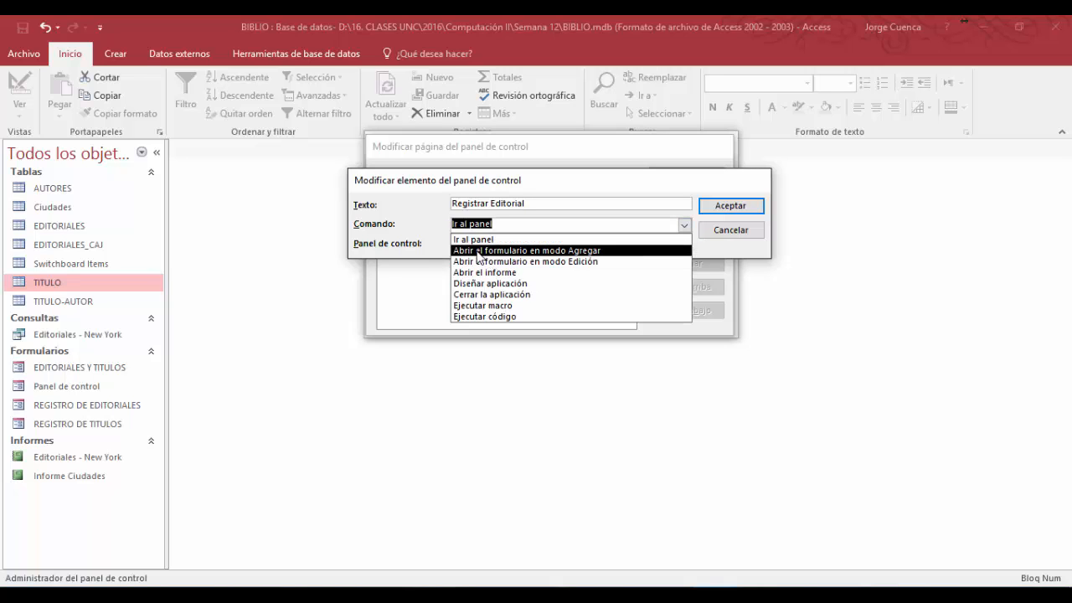
left_click(586, 250)
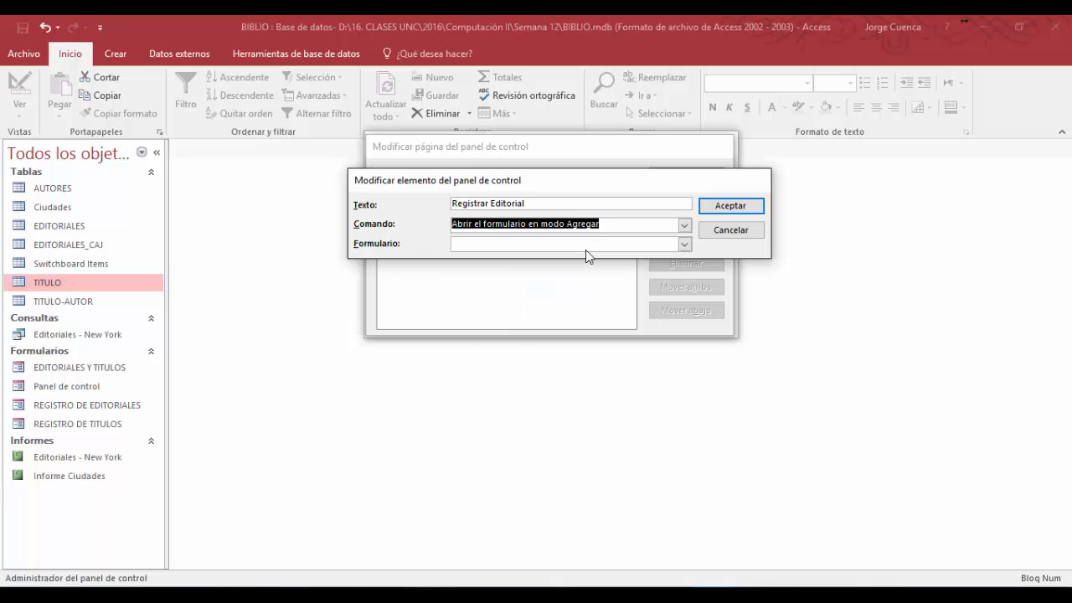
left_click(685, 245)
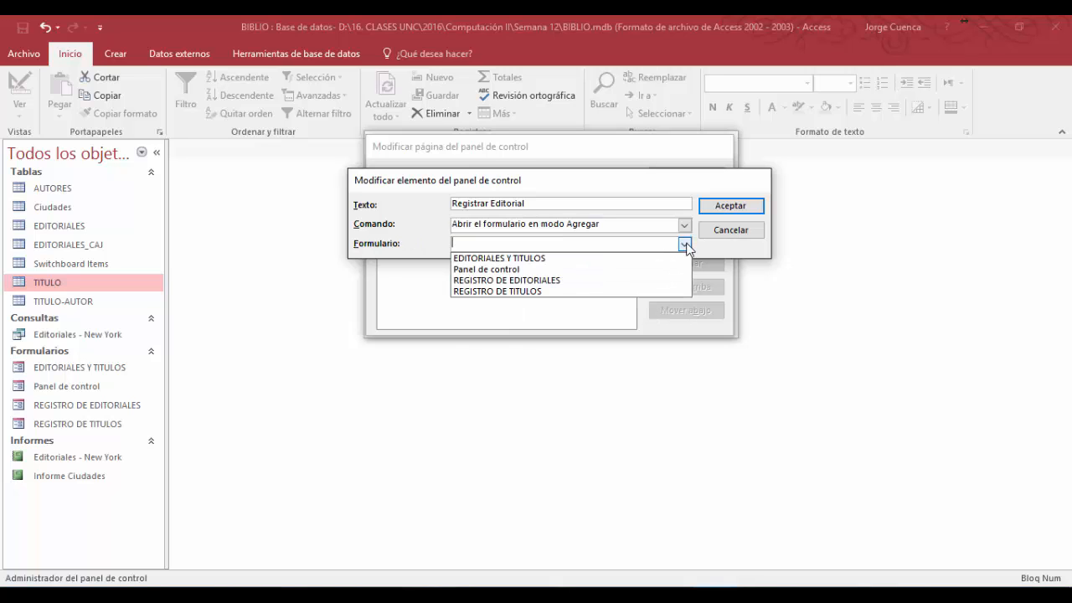
left_click(528, 281)
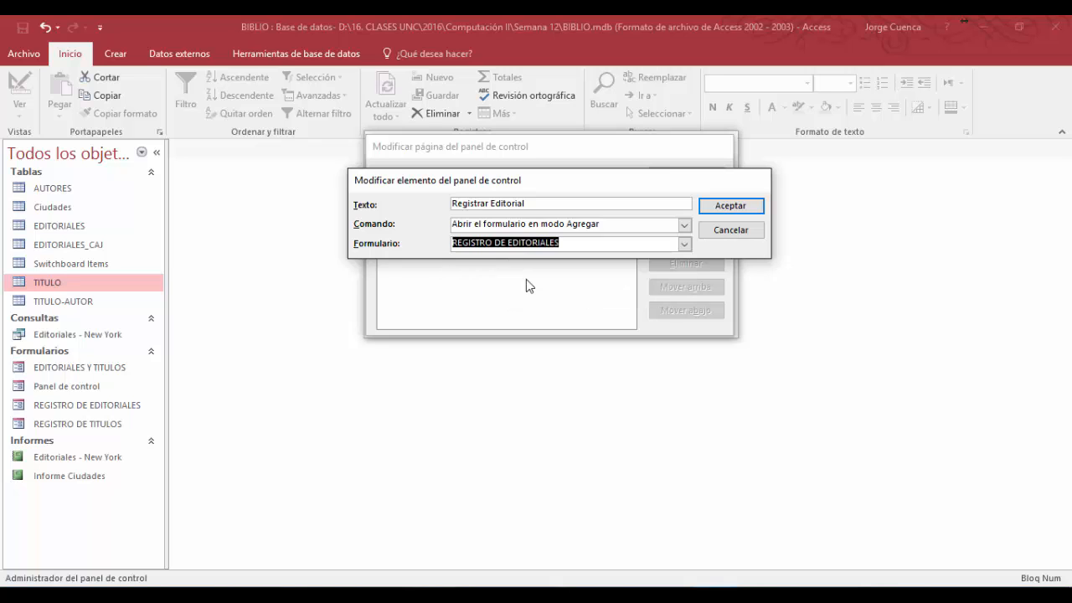
left_click(733, 208)
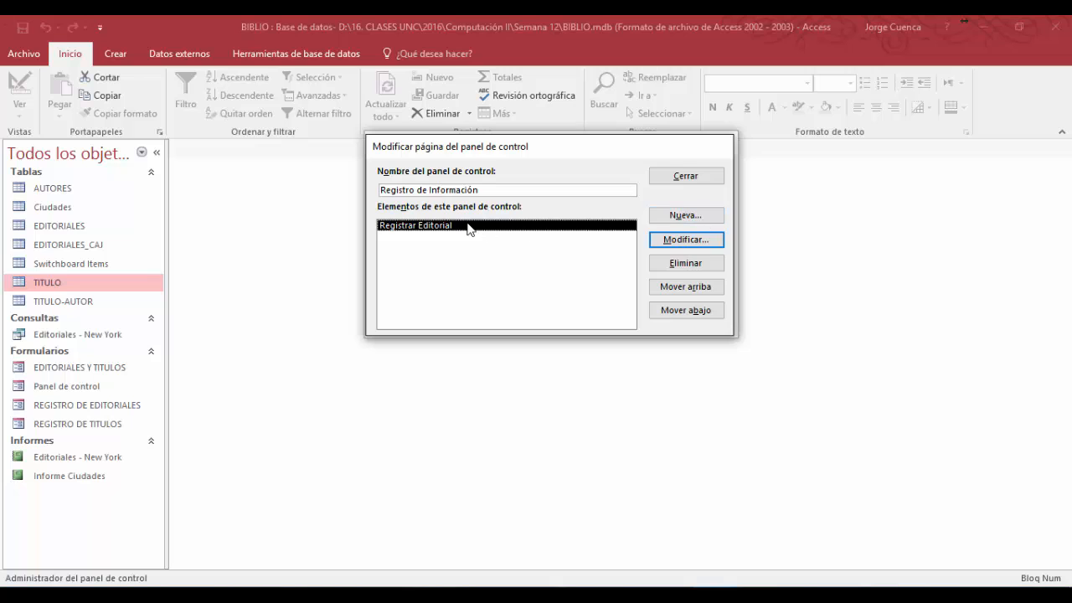
- Add an item Registro de Títulos that opens the form REGISTRO DE TITULOS in Agregar mode, and finish editing the page
left_click(686, 215)
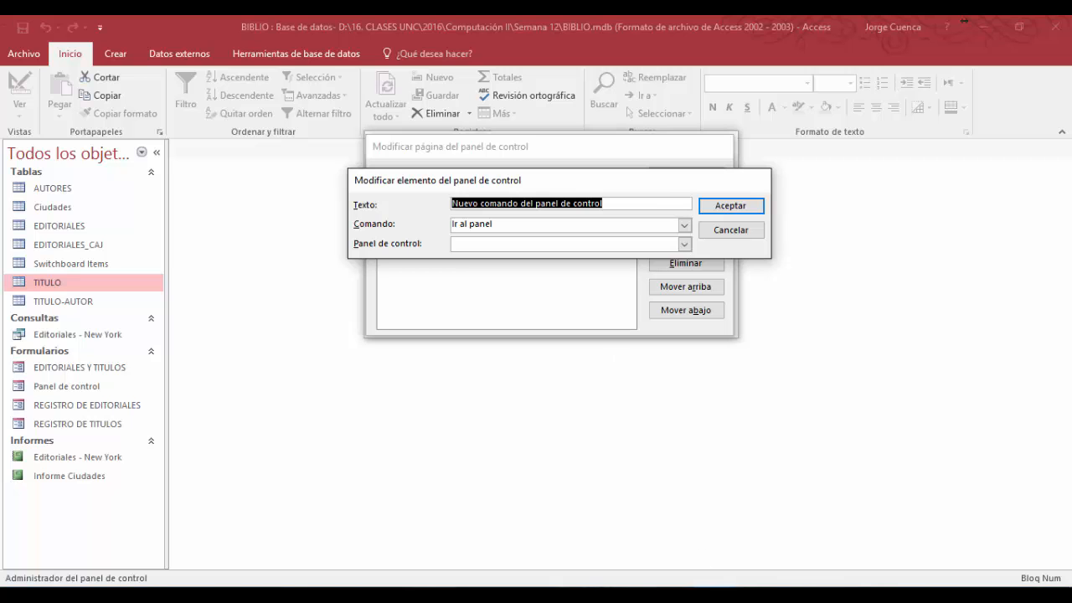
mouse_move(639, 572)
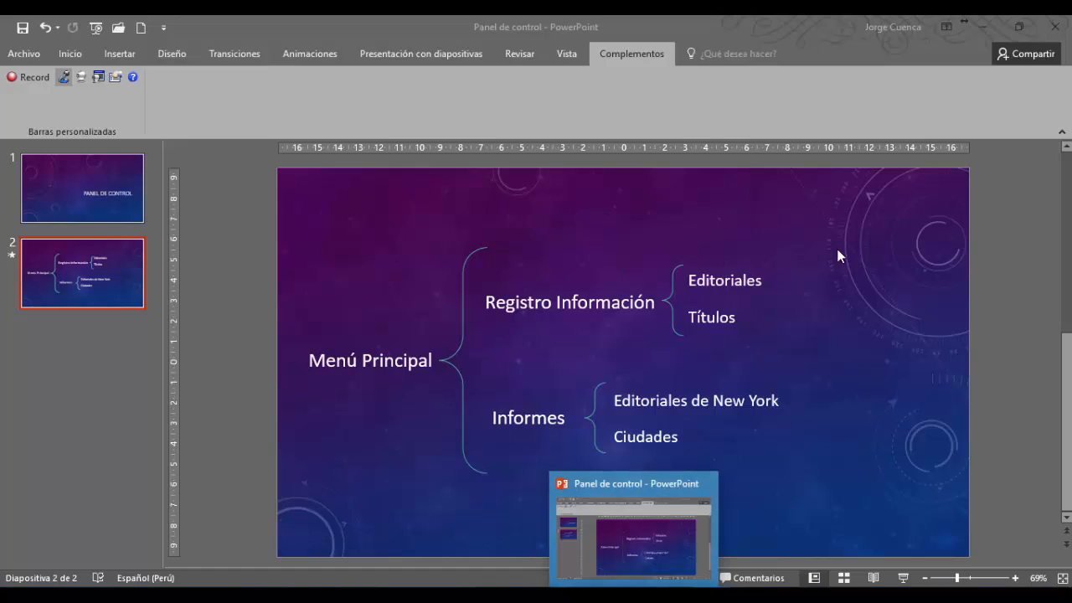
type("Registro de Títulos")
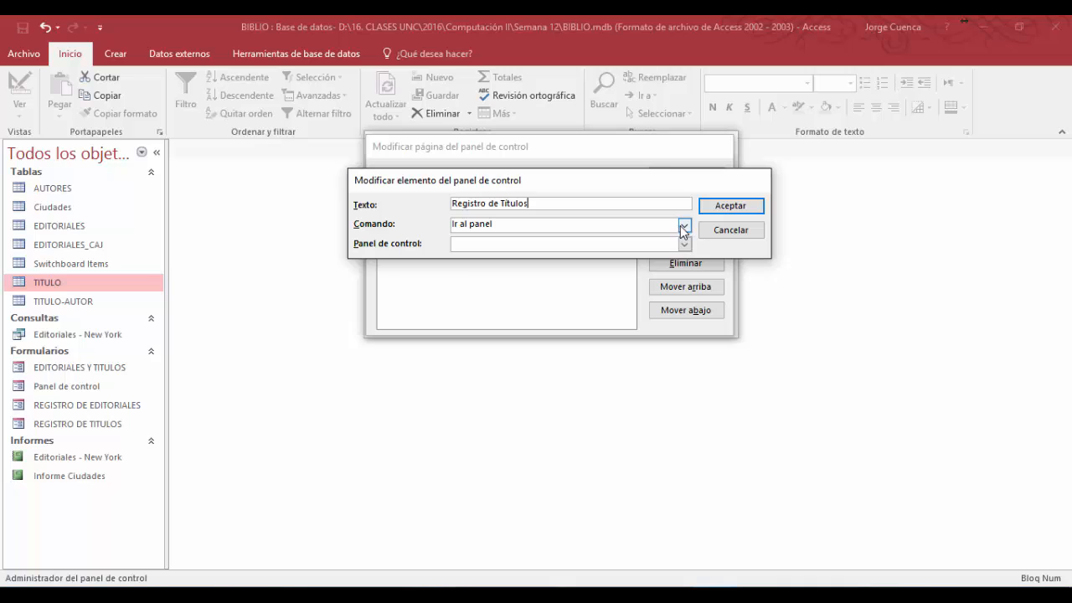
left_click(684, 226)
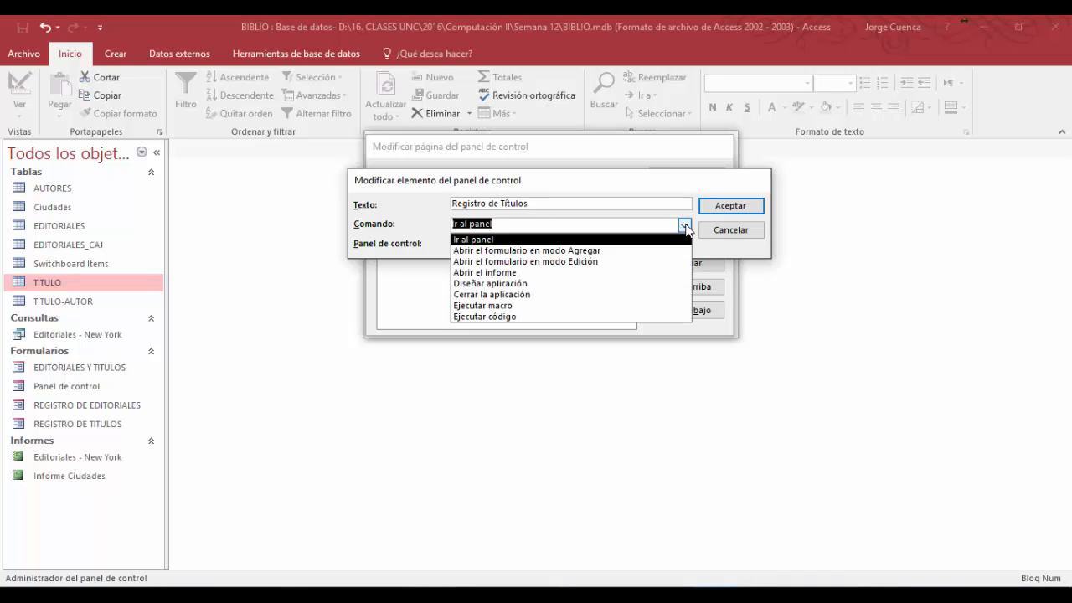
left_click(588, 250)
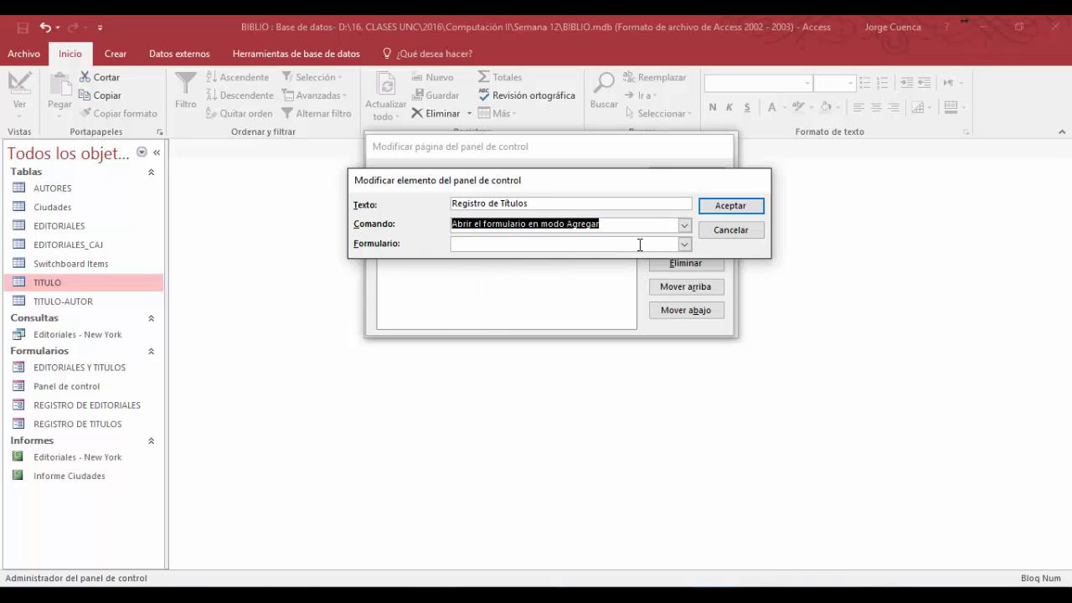
left_click(685, 244)
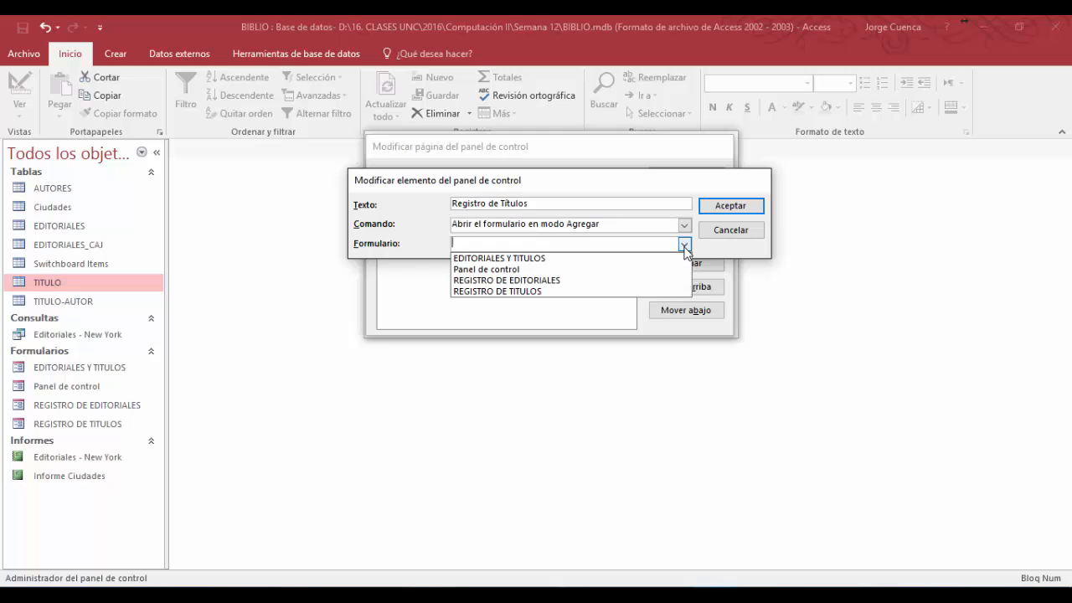
left_click(513, 291)
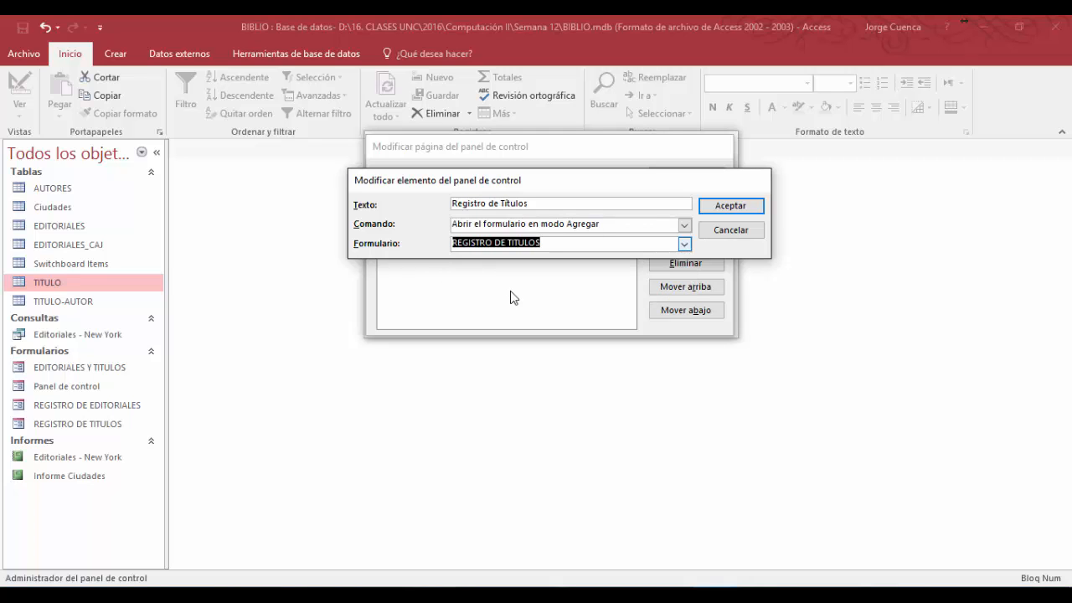
left_click(730, 206)
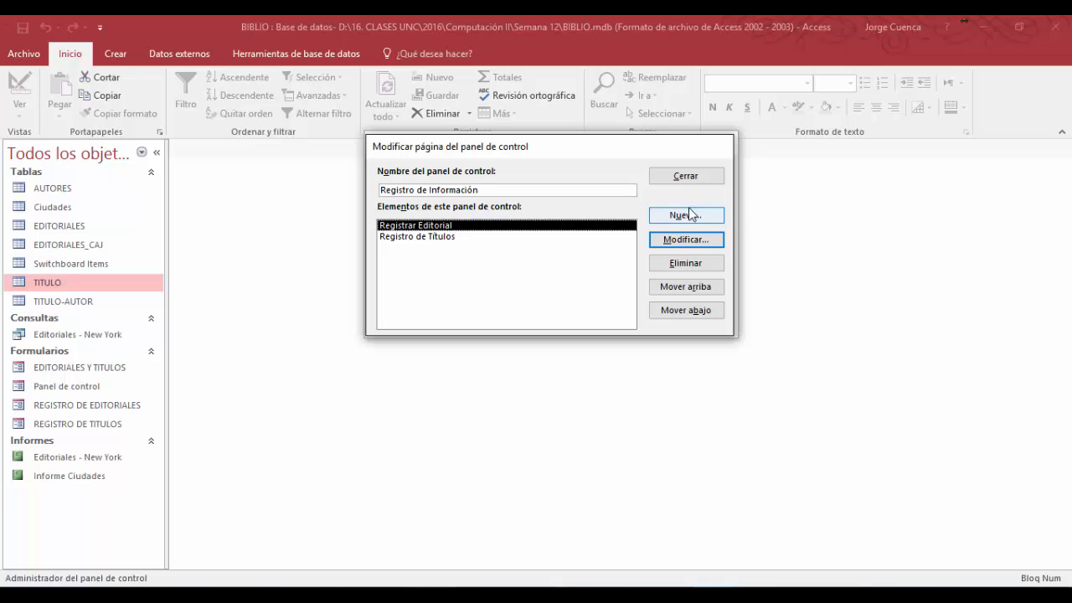
left_click(689, 177)
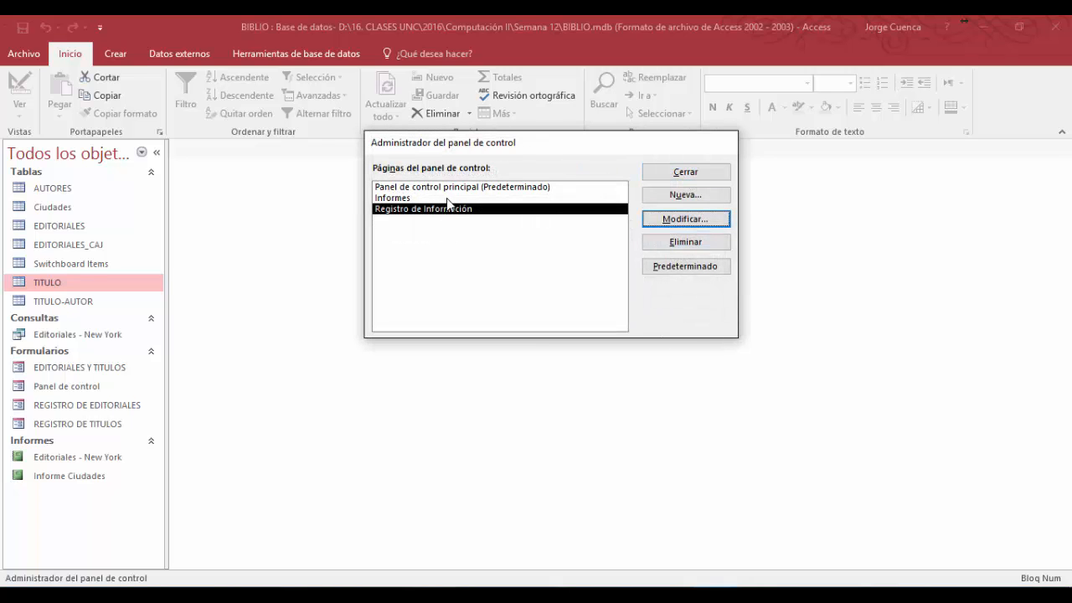
- Add to the Informes switchboard page an item Editoriales de Nueva York that opens the report Editoriales - New York
left_click(433, 198)
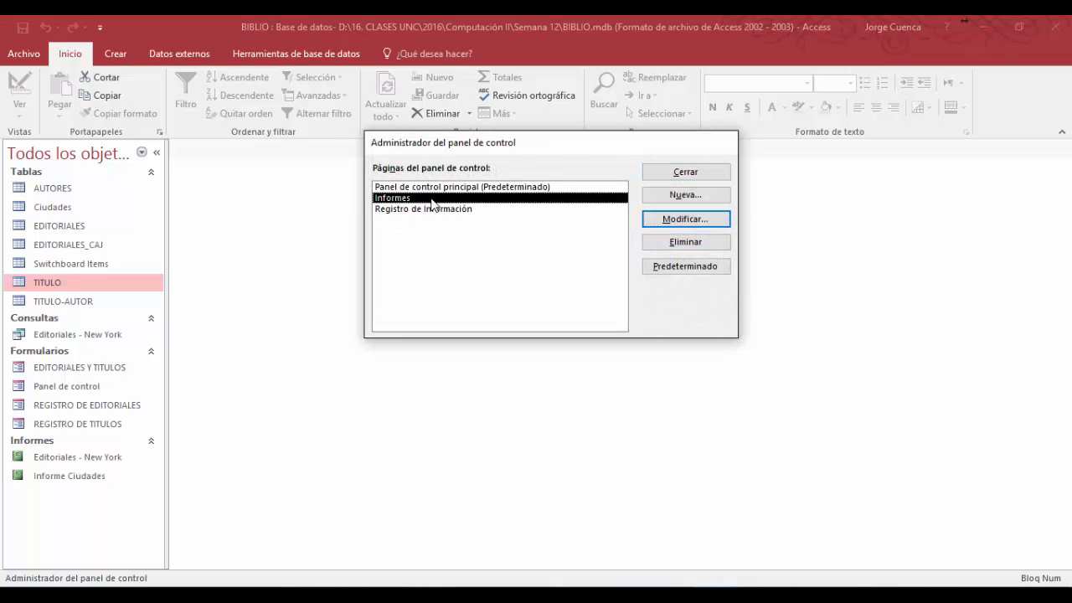
left_click(689, 219)
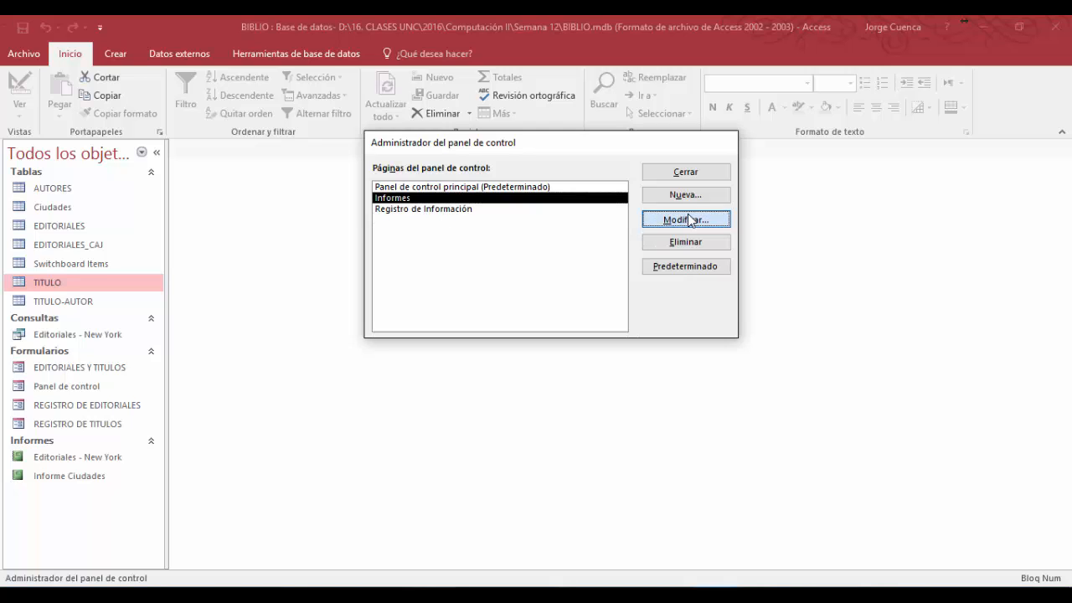
left_click(682, 216)
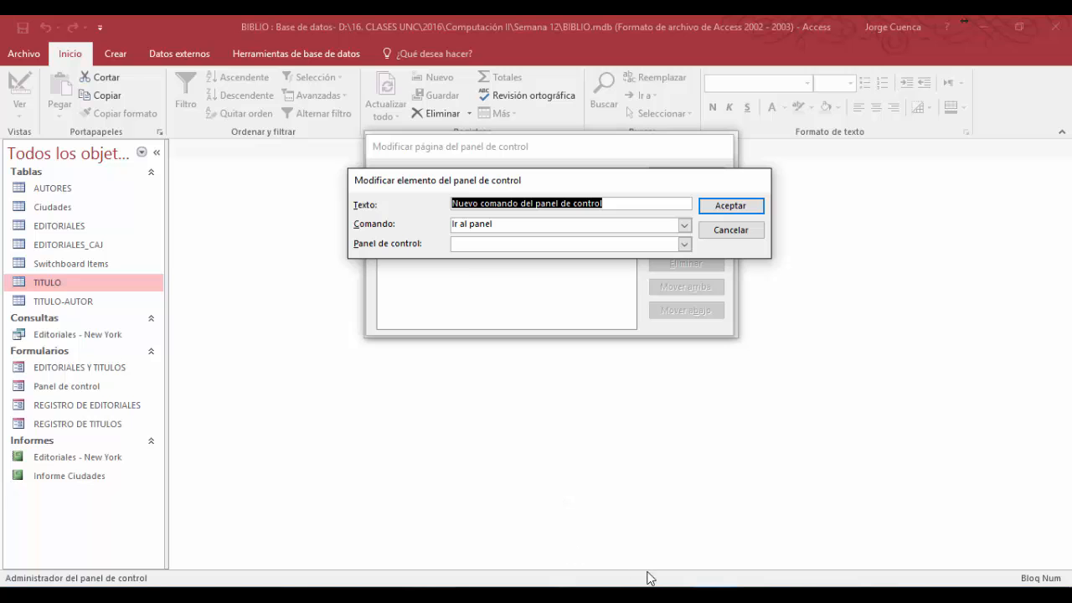
left_click(628, 553)
type("Editoriales de Nueva York")
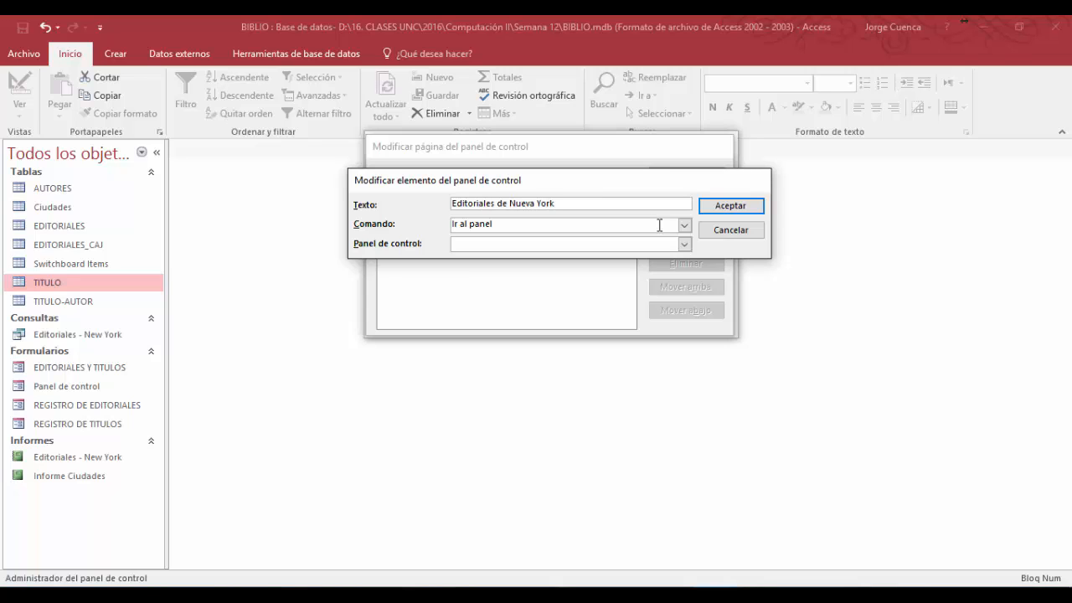
left_click(685, 226)
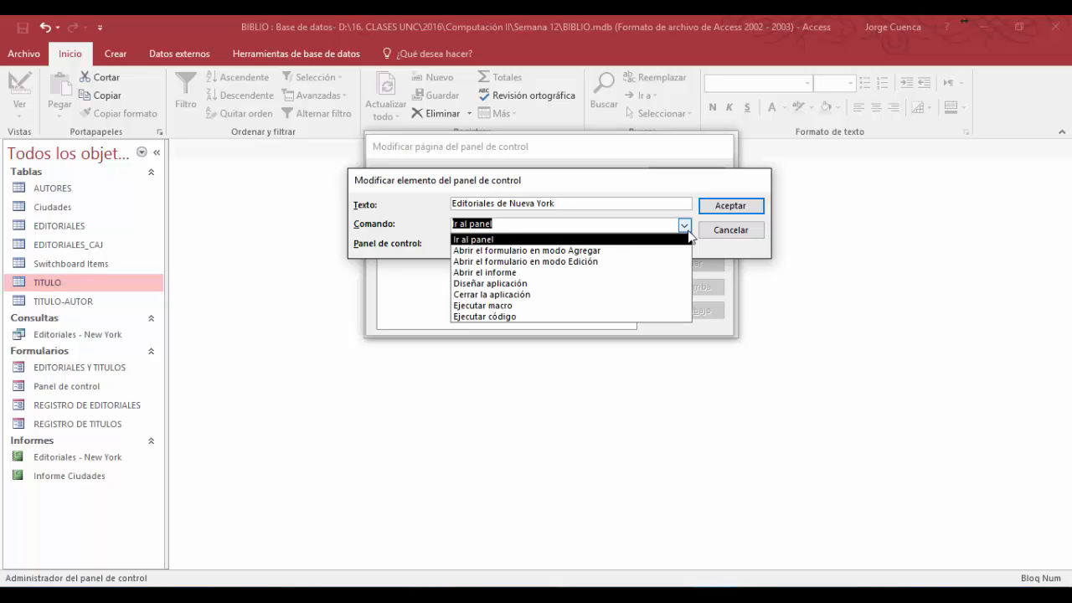
left_click(517, 272)
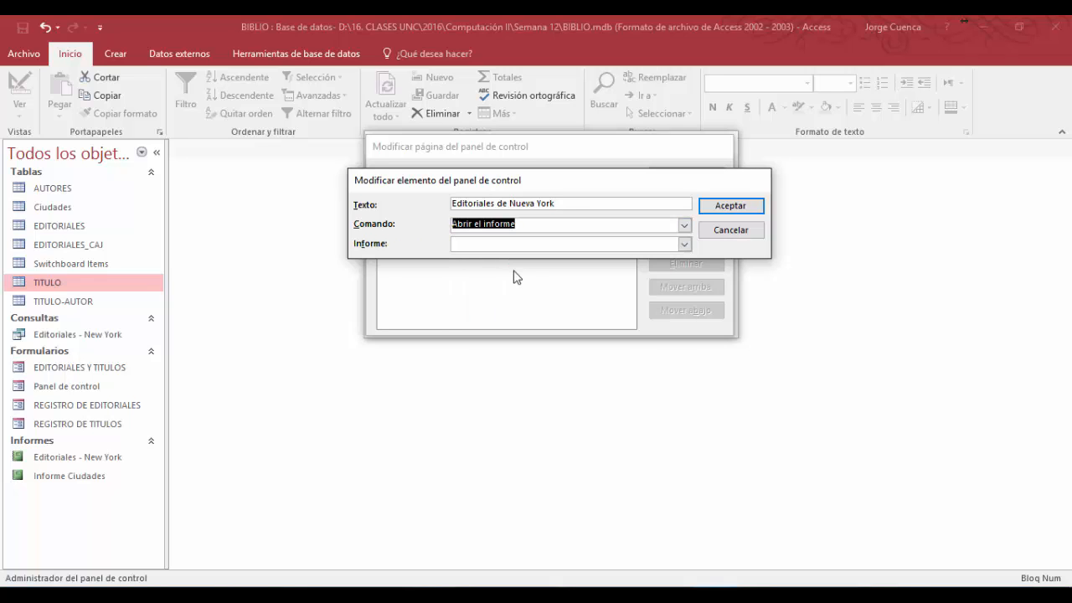
left_click(684, 244)
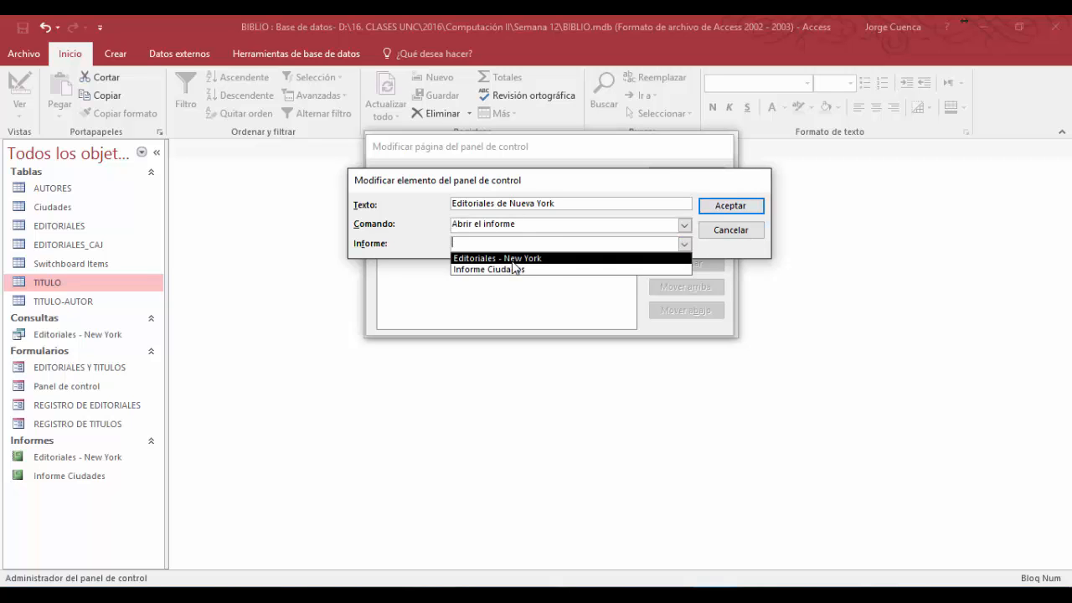
left_click(512, 259)
left_click(729, 206)
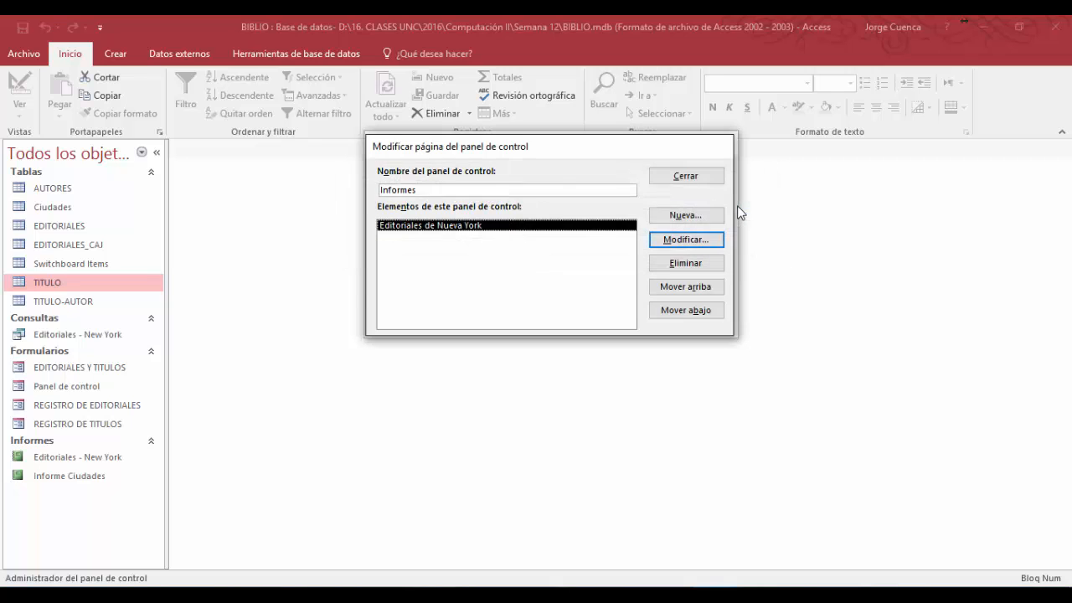
- Add an item Informes de Ciudades that opens the report Informe Ciudades, checking the PowerPoint menu outline for the entry
left_click(688, 215)
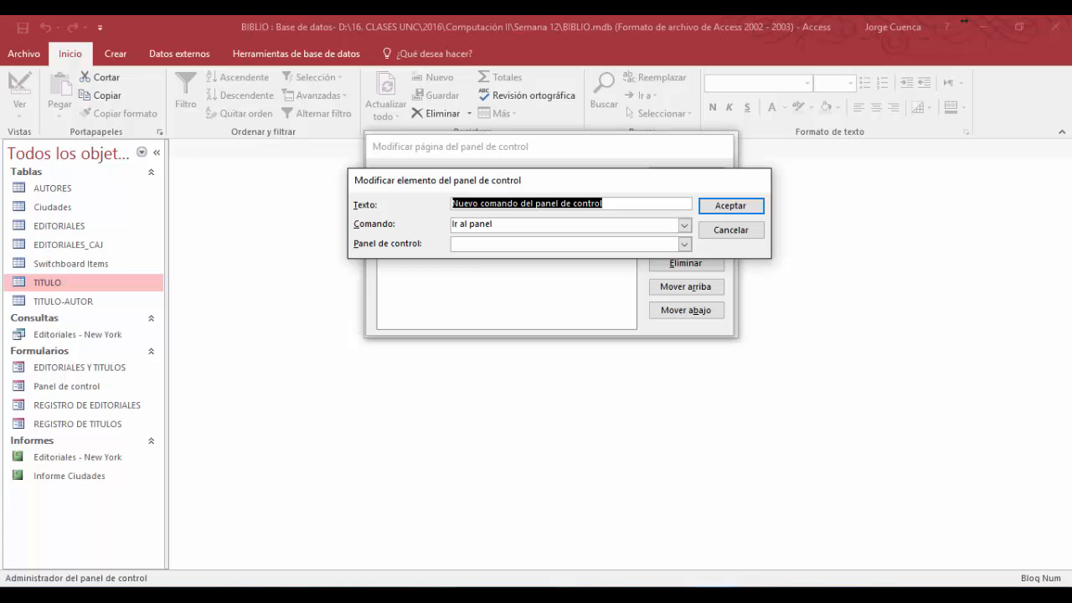
left_click(636, 586)
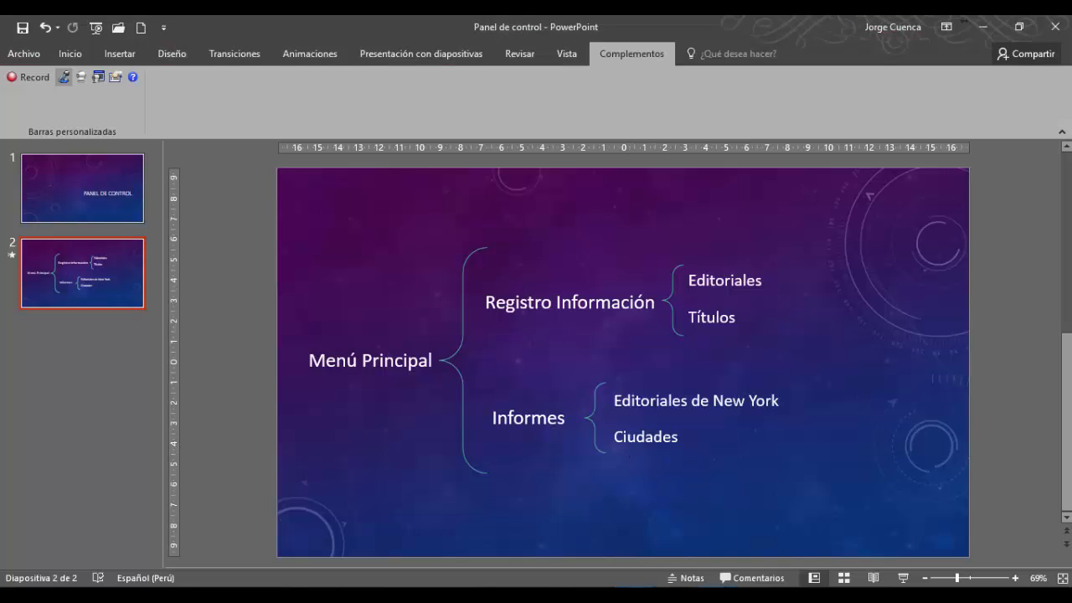
left_click(711, 590)
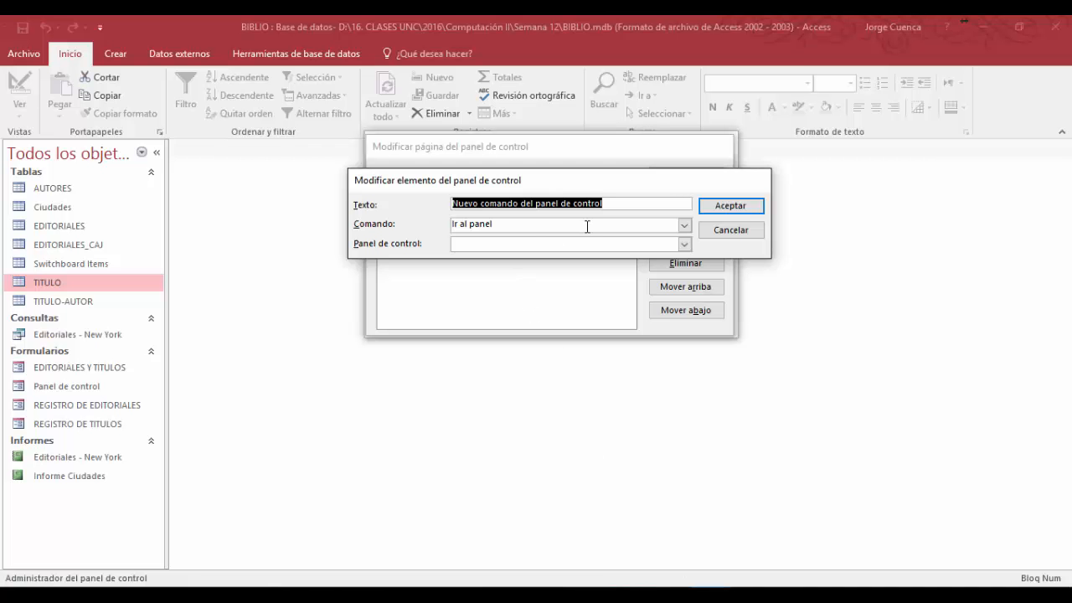
type("Ciudades")
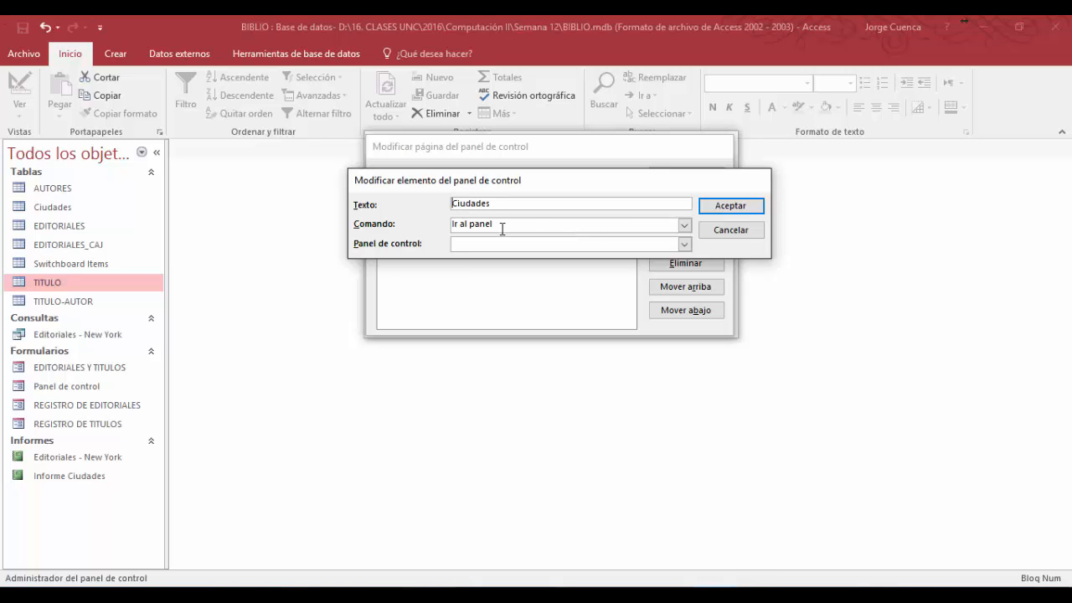
type("Informes de")
left_click(683, 225)
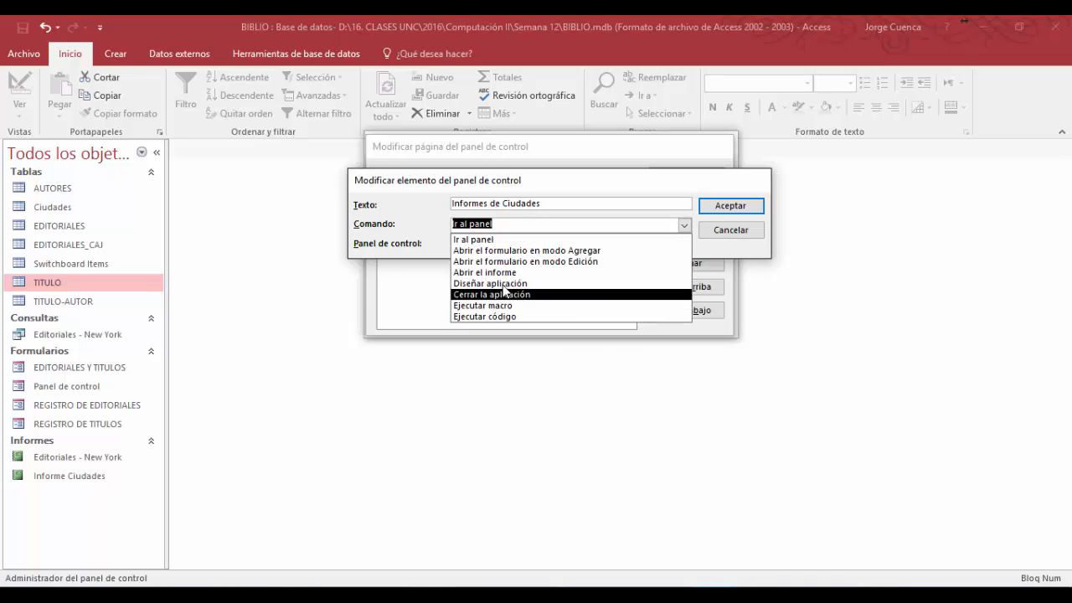
left_click(515, 272)
left_click(685, 244)
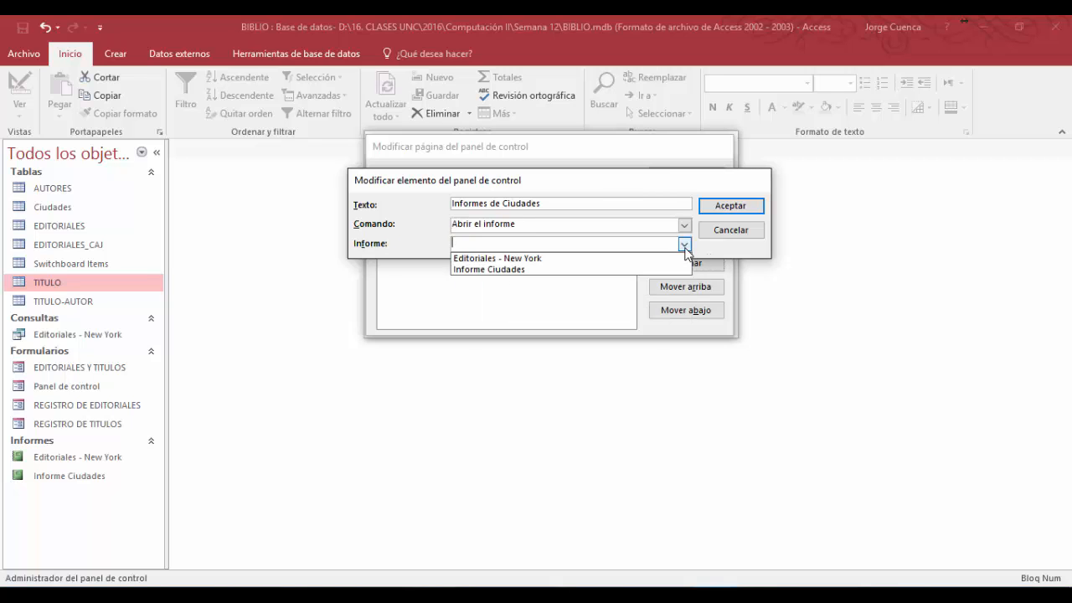
left_click(494, 270)
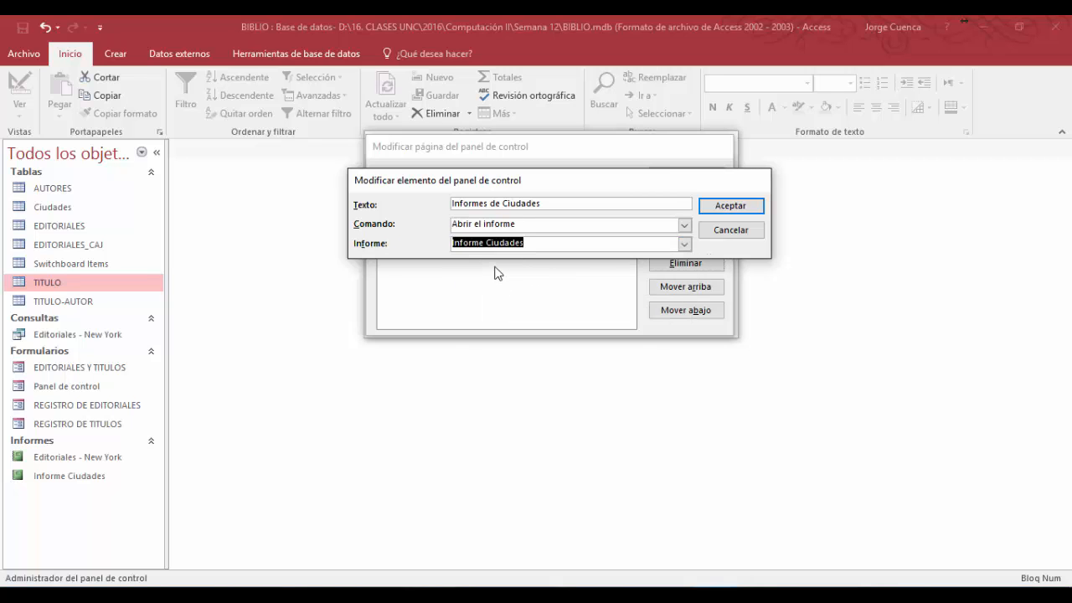
left_click(727, 204)
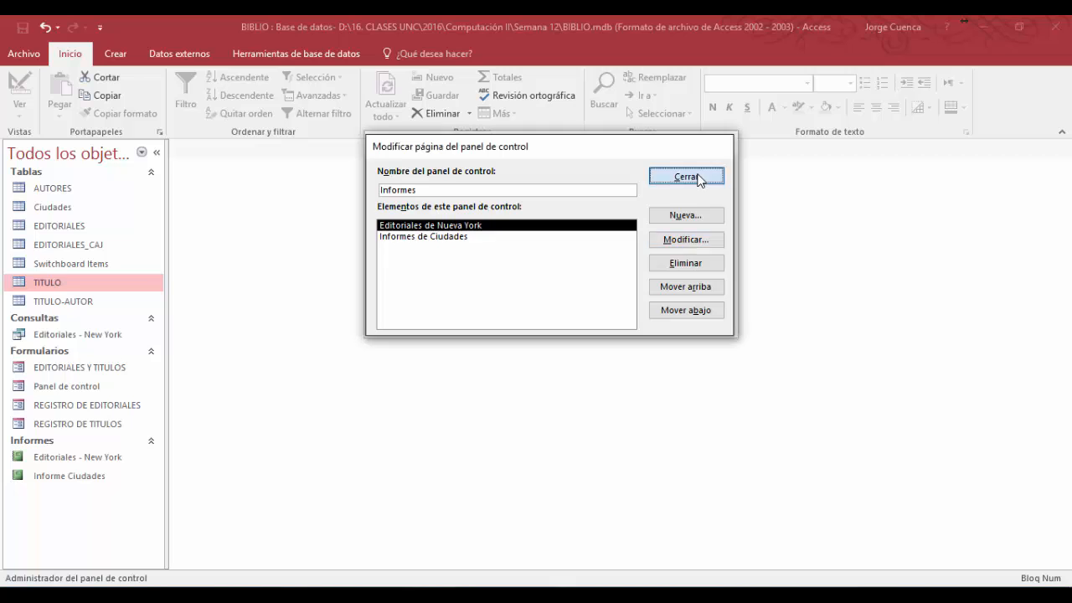
- Finish editing the Informes page and close the switchboard manager
left_click(697, 178)
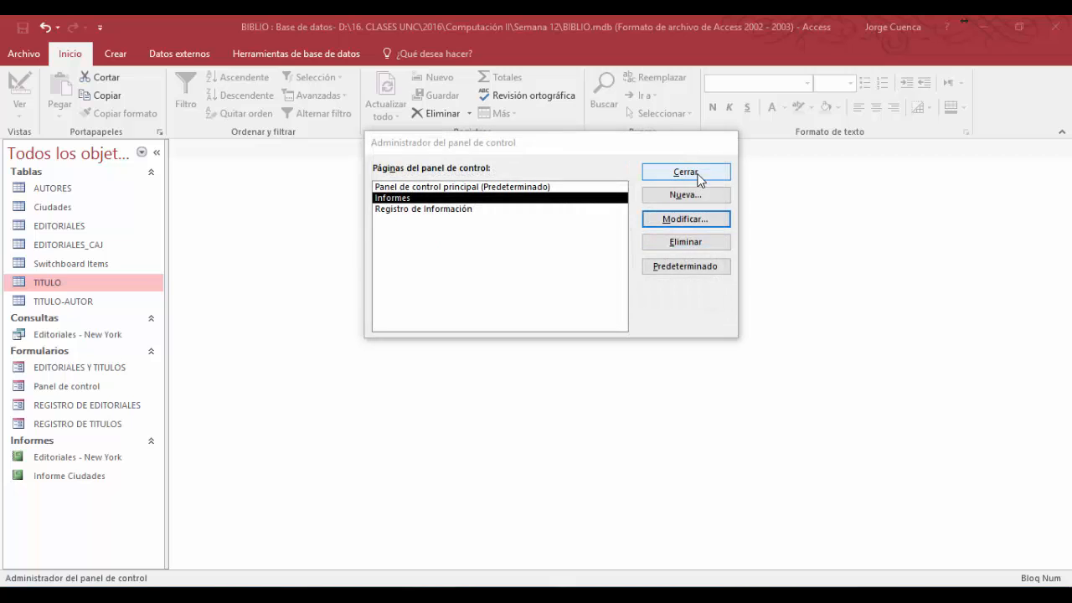
left_click(471, 211)
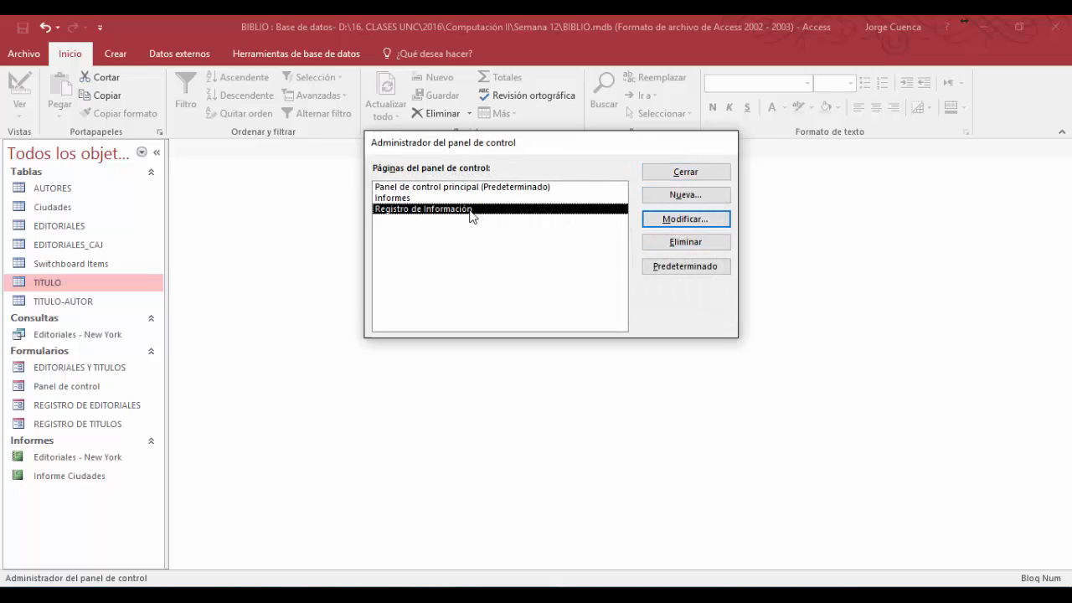
left_click(418, 198)
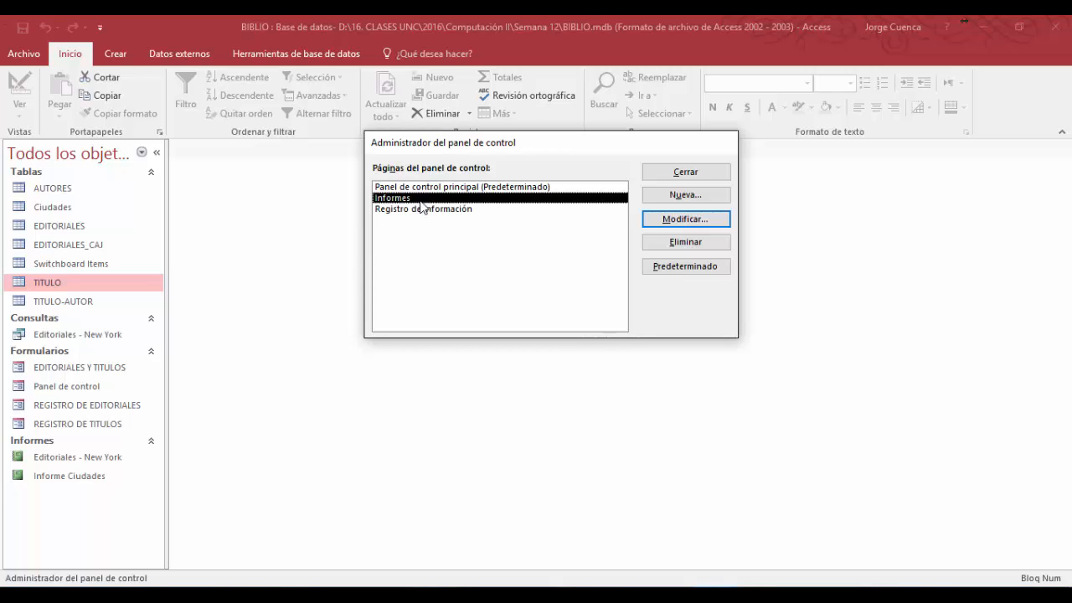
left_click(684, 174)
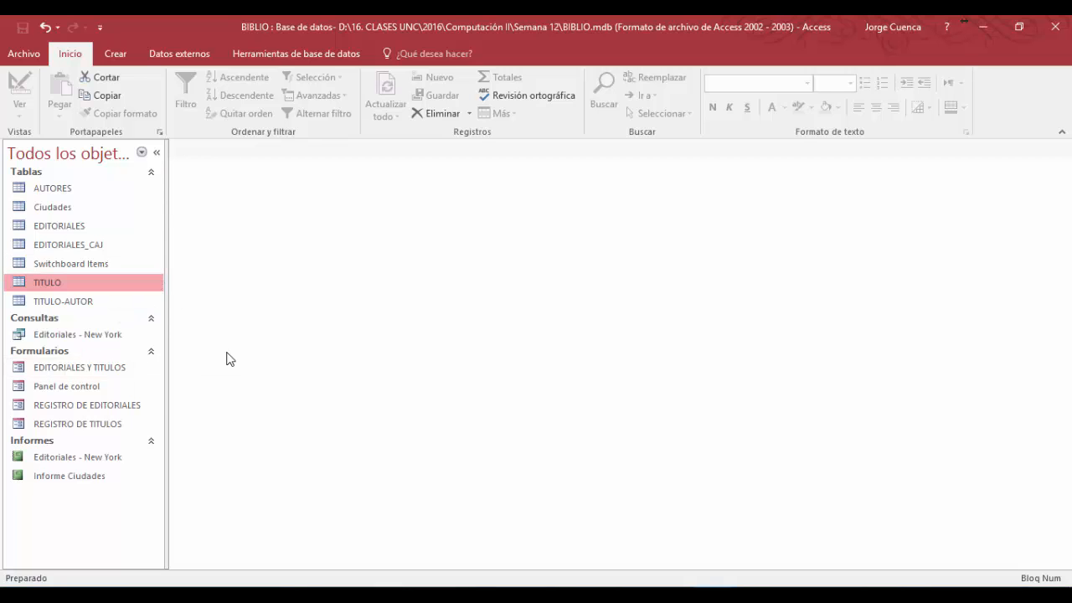
- Examine the Switchboard Items table with the Argument, Command and ItemText columns widened, and close it
double_click(97, 267)
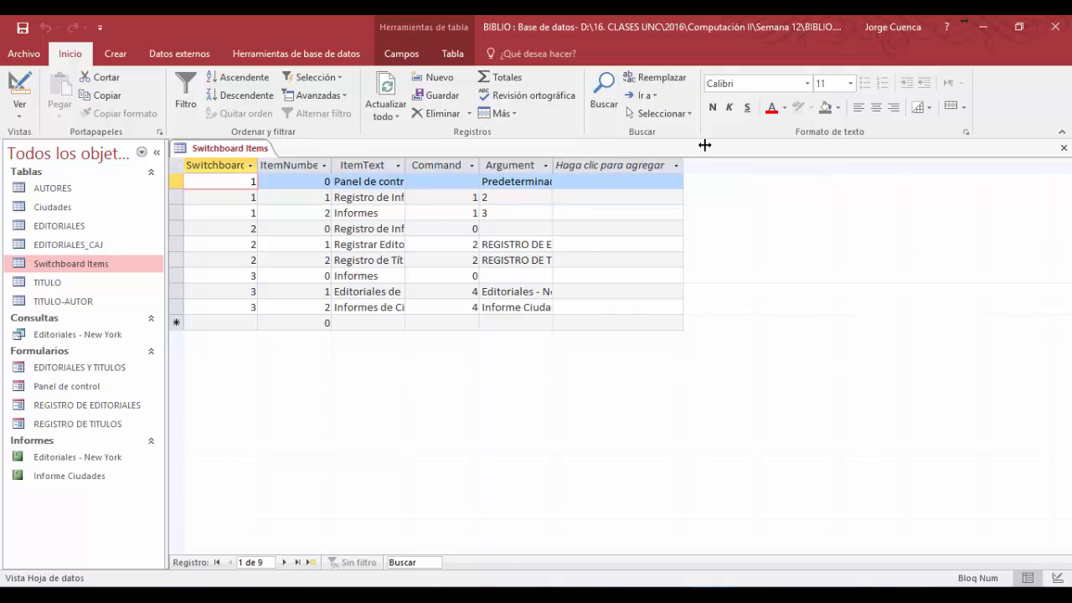
left_click_drag(704, 146, 704, 145)
left_click(475, 164)
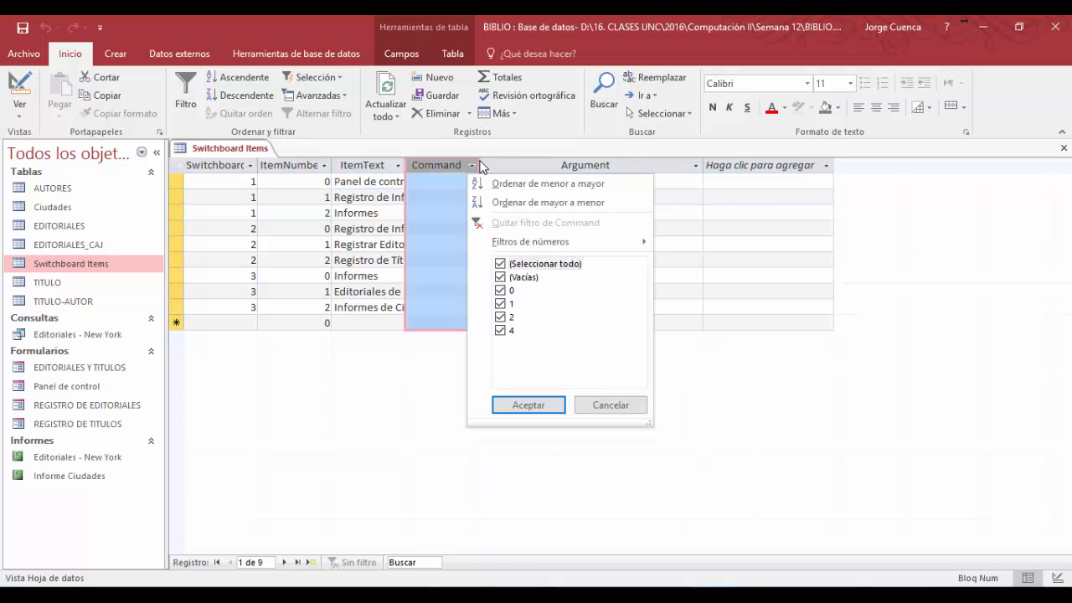
left_click(403, 379)
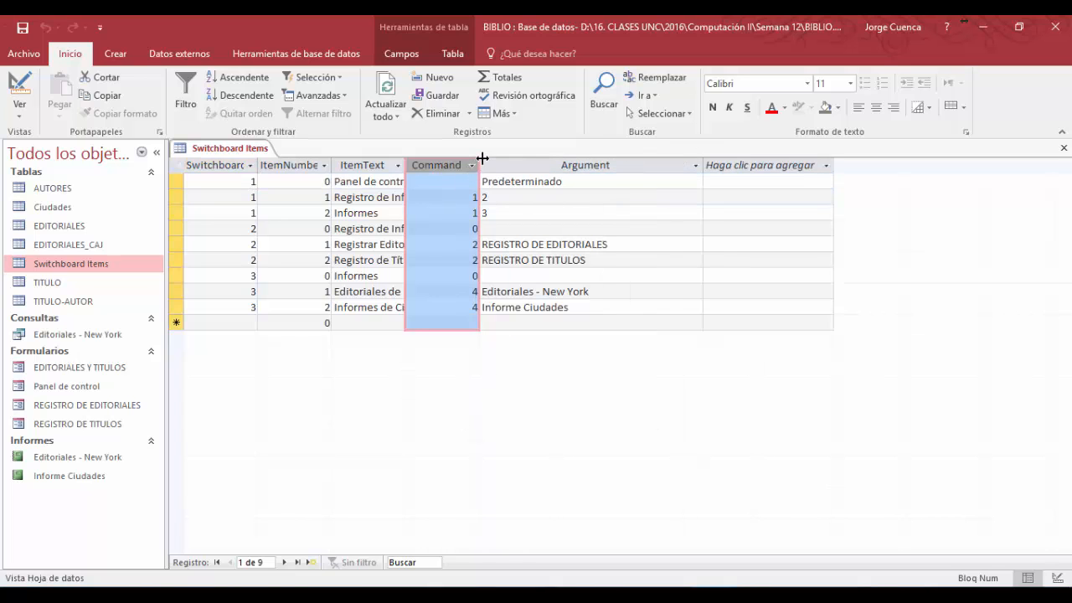
left_click_drag(482, 158, 533, 159)
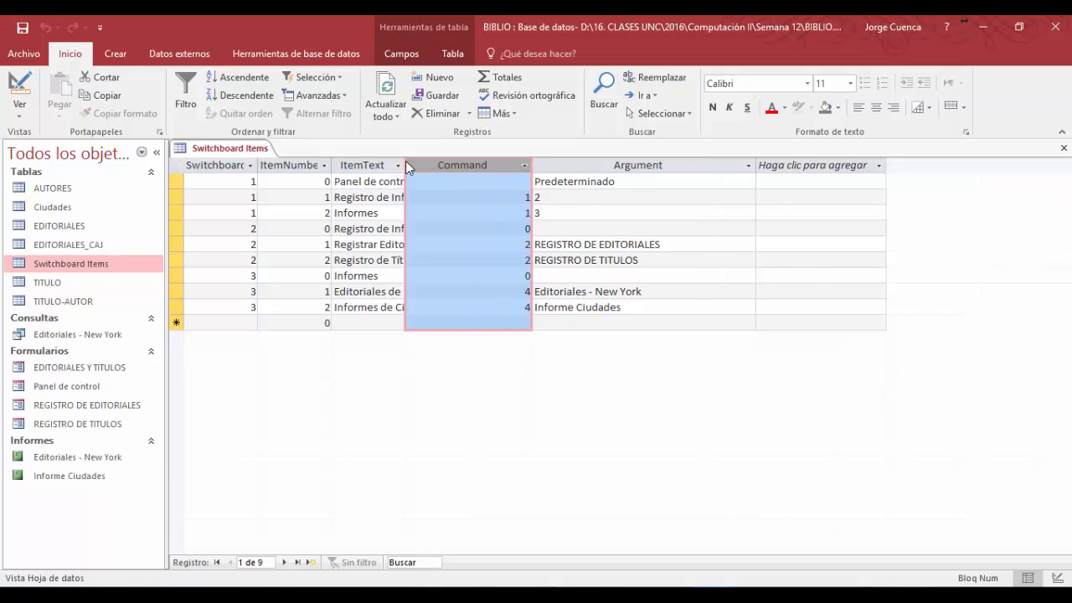
left_click_drag(406, 162, 505, 163)
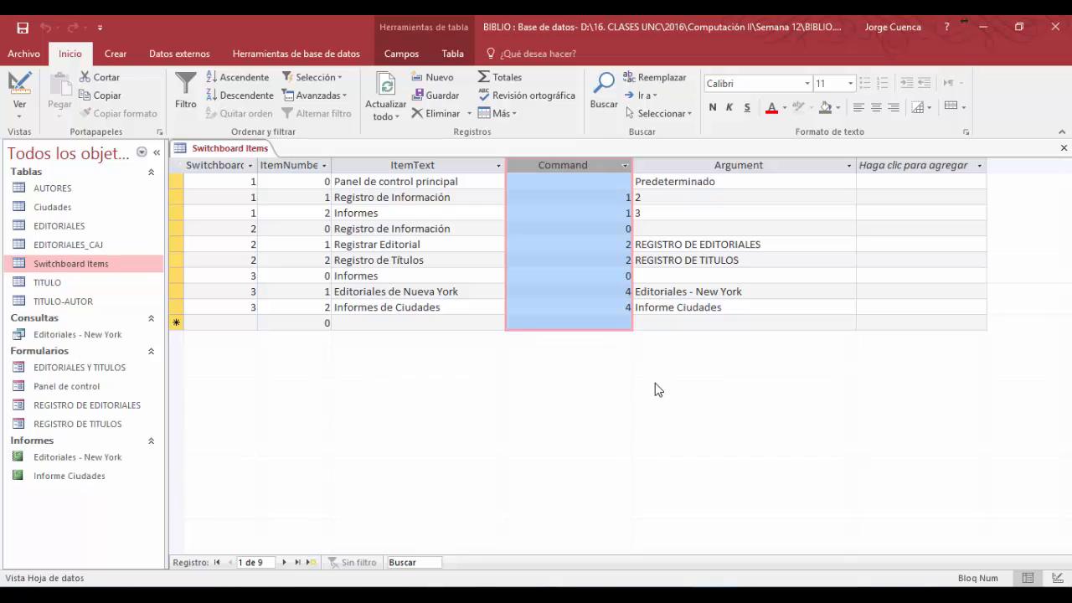
left_click(1064, 148)
left_click(545, 352)
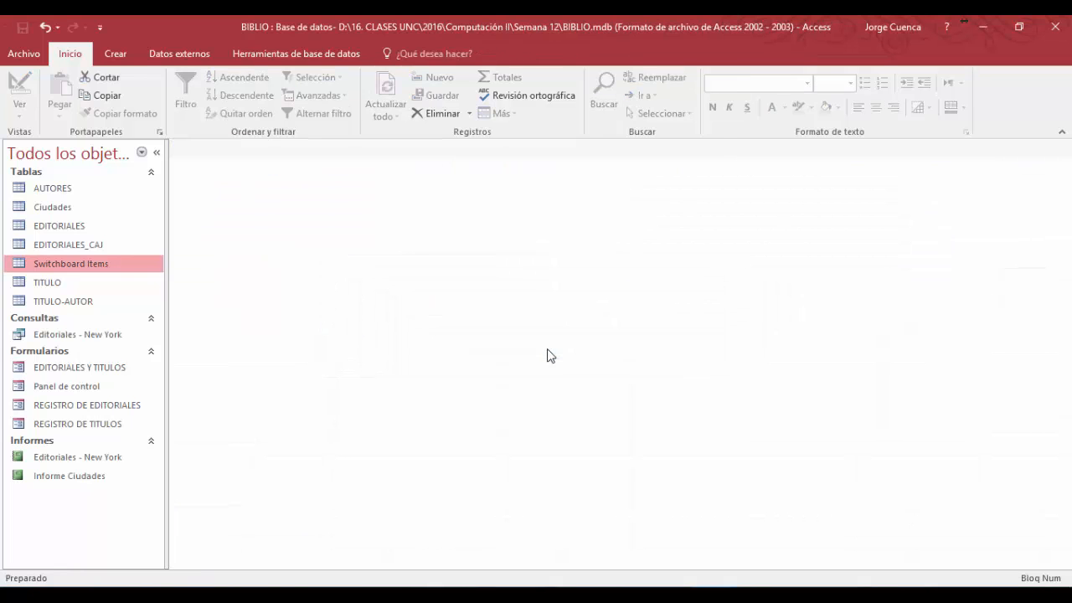
- Change the title label of the Panel de control form to BIBLIOTECA in design view and return to form view
double_click(69, 386)
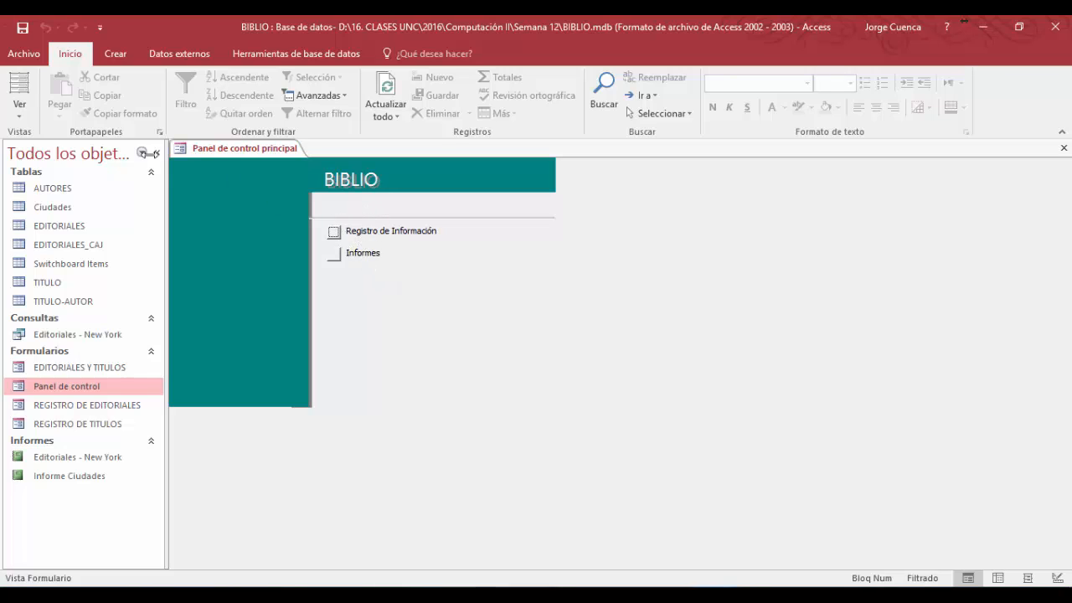
left_click(19, 107)
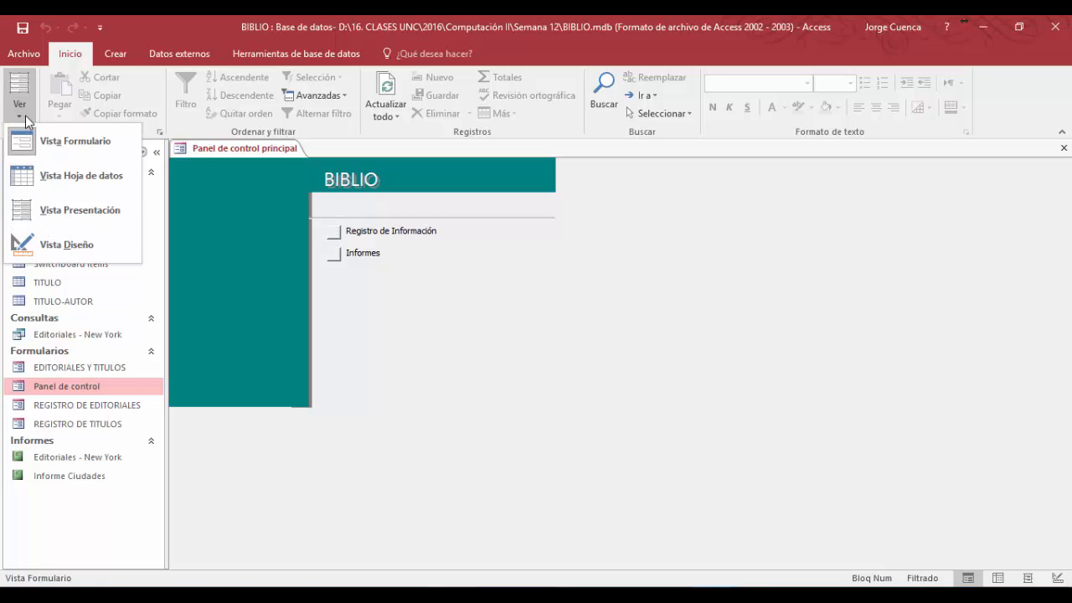
left_click(71, 252)
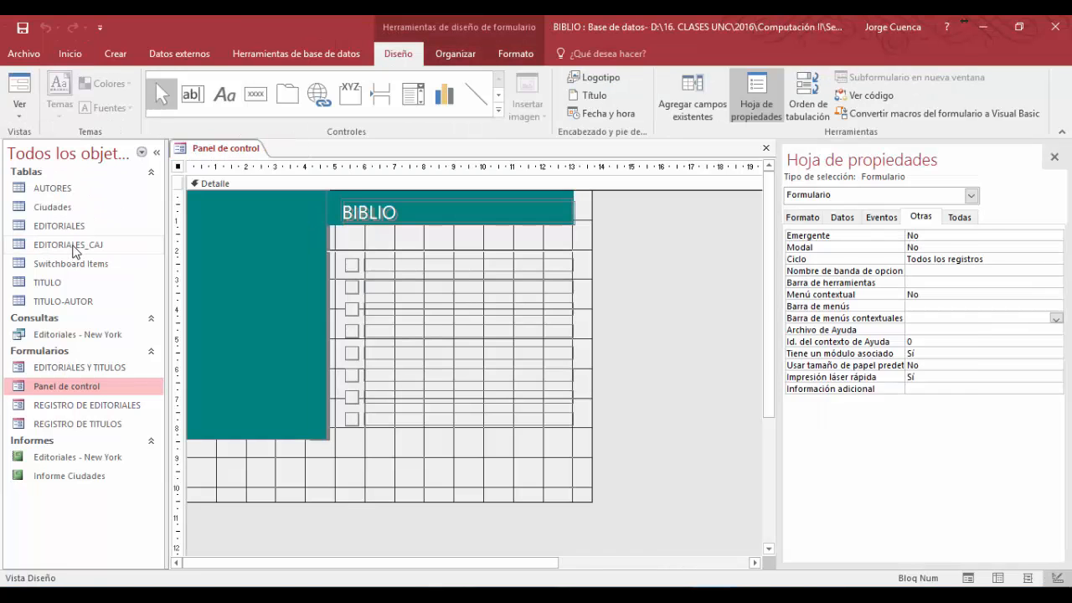
left_click(398, 212)
left_click(398, 212)
type("te")
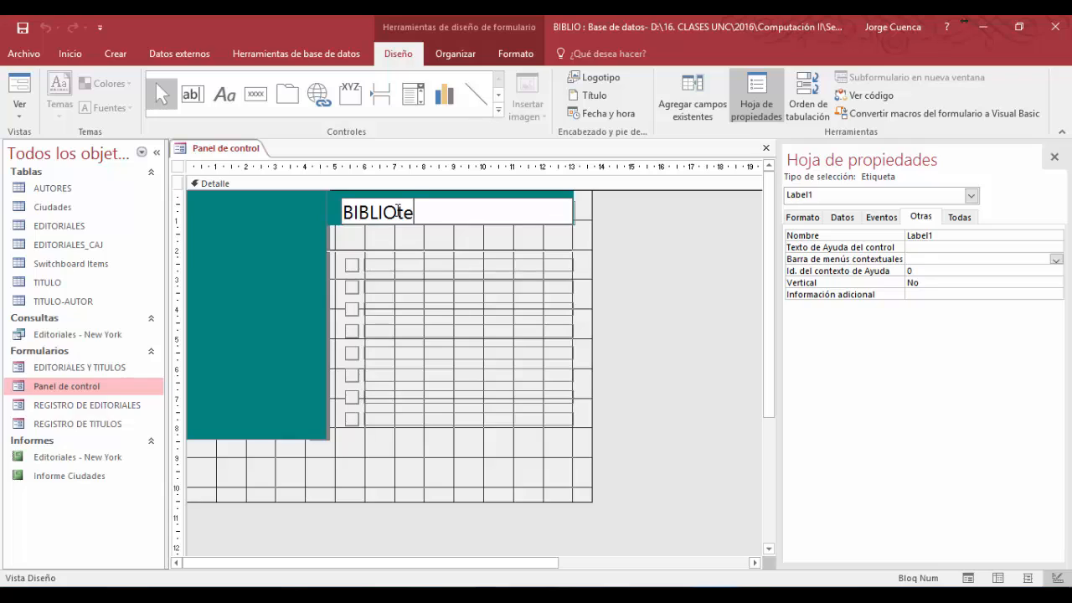
type("ca")
key("BackSpace")
key("BackSpace")
key("BackSpace")
key("BackSpace")
key("Caps_Lock")
type("TECA")
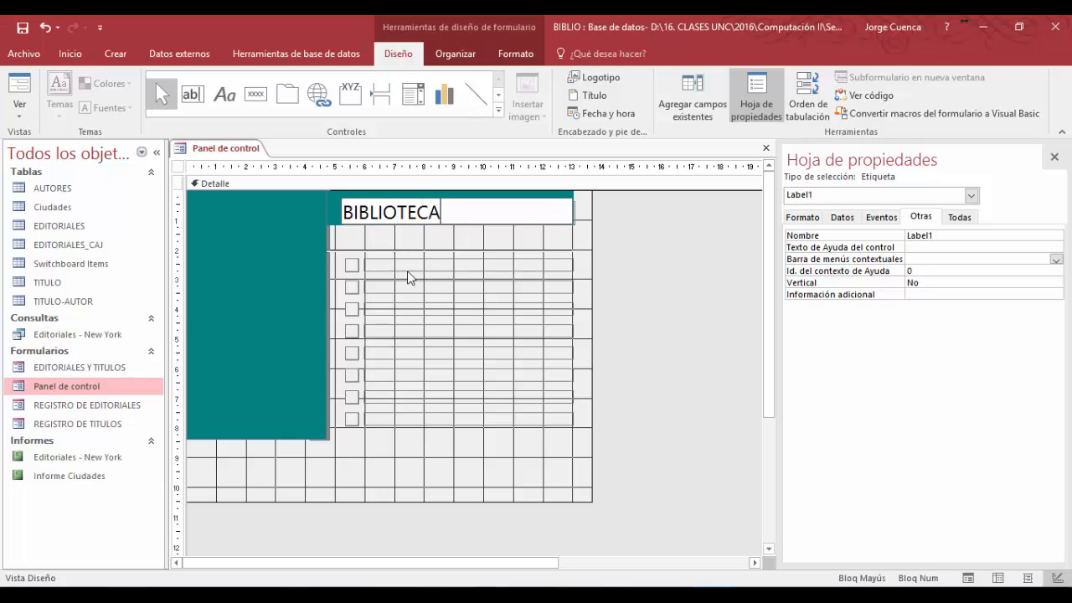
left_click(19, 94)
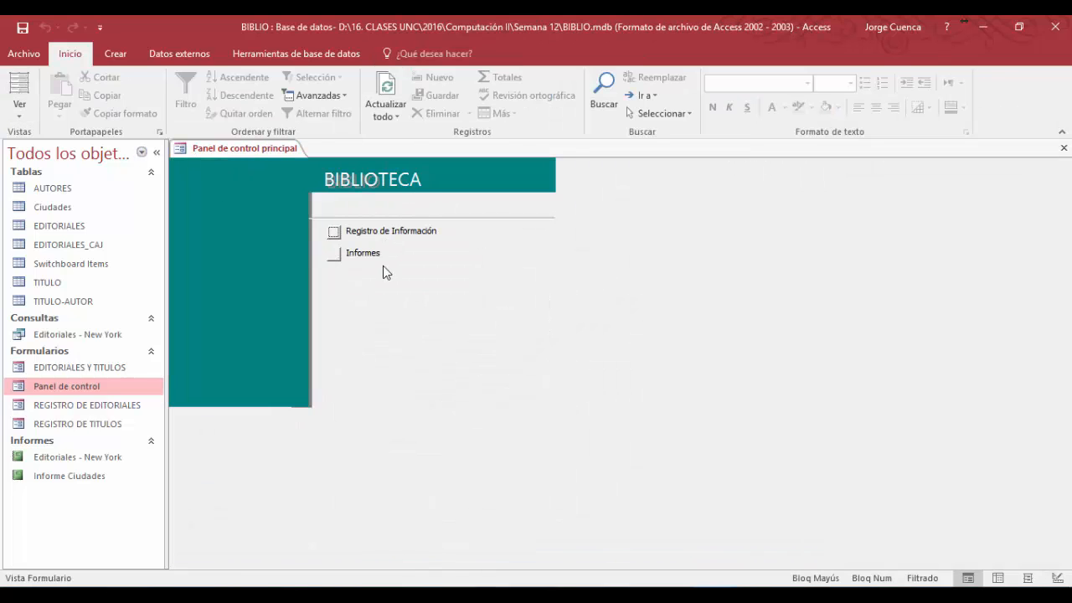
- Test the switchboard by going to Registro de Información, opening Registrar Editorial and placing the cursor in NOMBRE
left_click(334, 232)
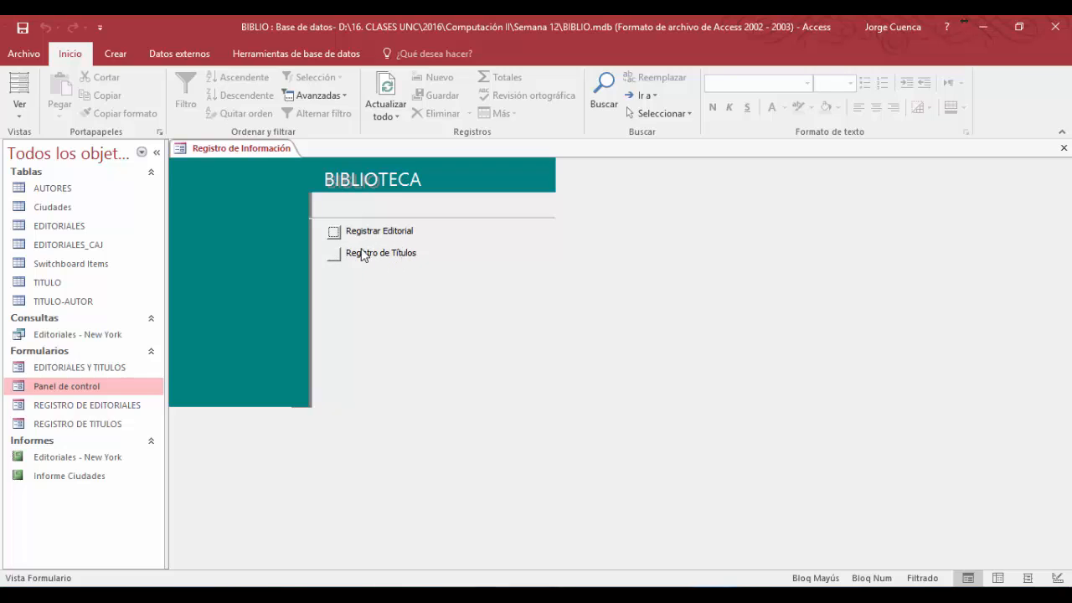
left_click(334, 233)
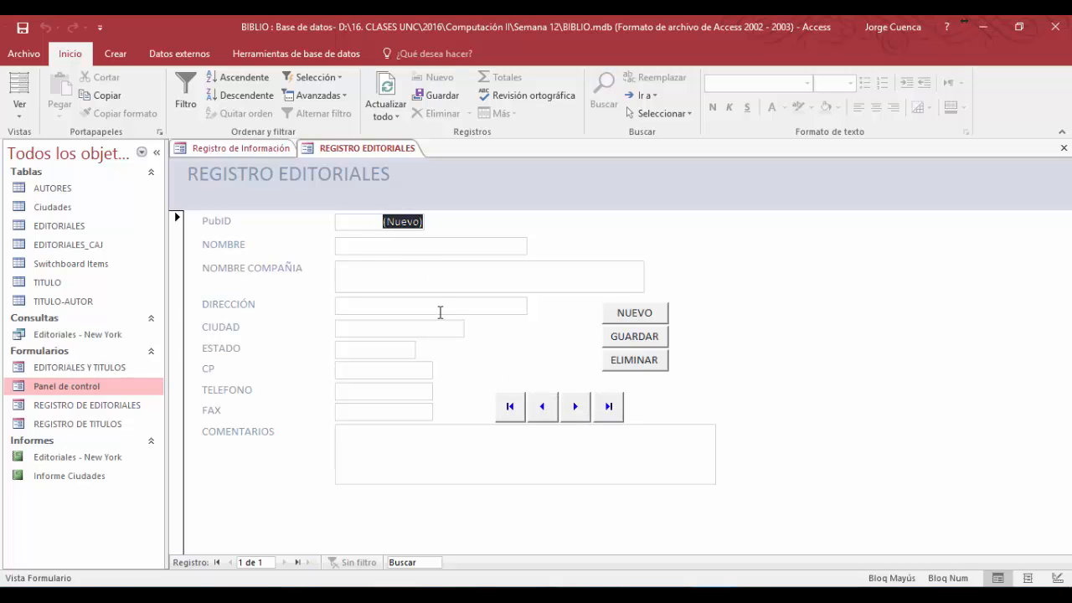
left_click(400, 242)
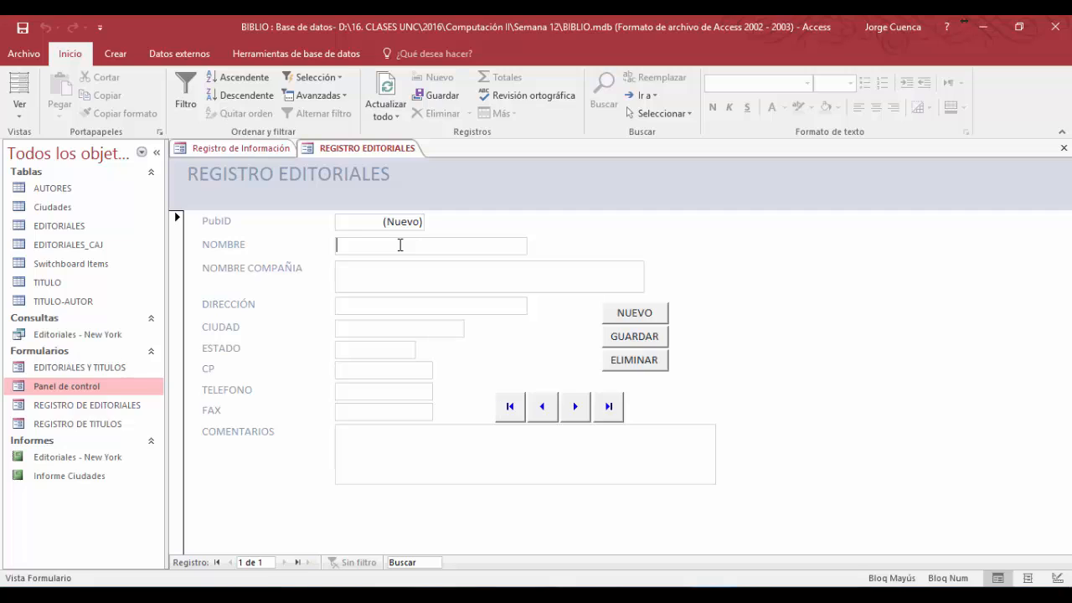
- Enter EDITORIAL FAC. MEDICINA as the new publisher's NOMBRE and FACULTAD DE MEDICINA HUMANA as its NOMBRE COMPAÑIA
type("EDITORIAL")
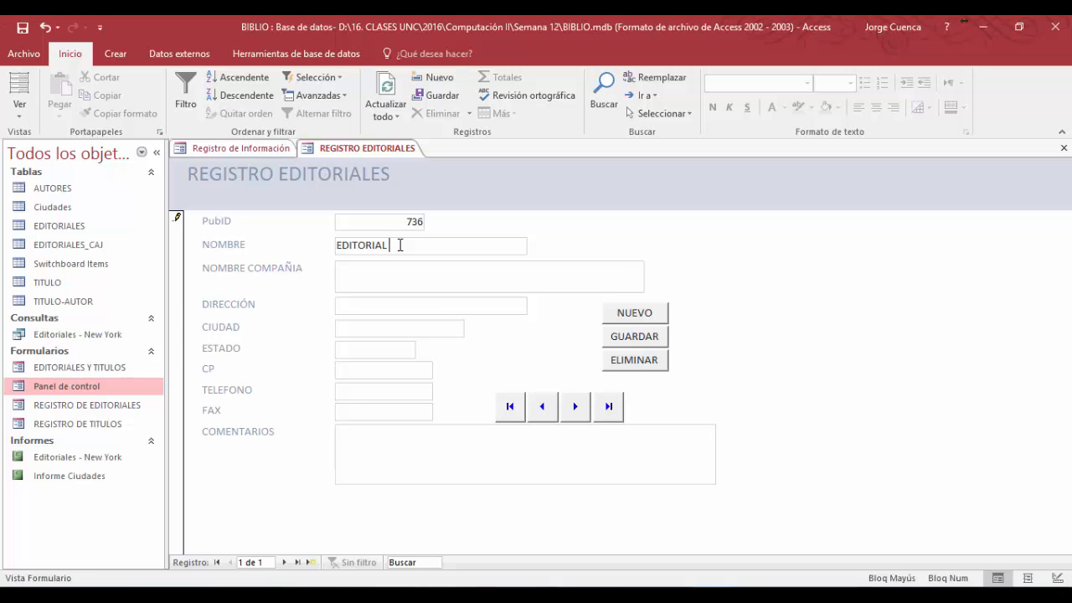
type(" FAC. MEDICINA")
left_click(398, 278)
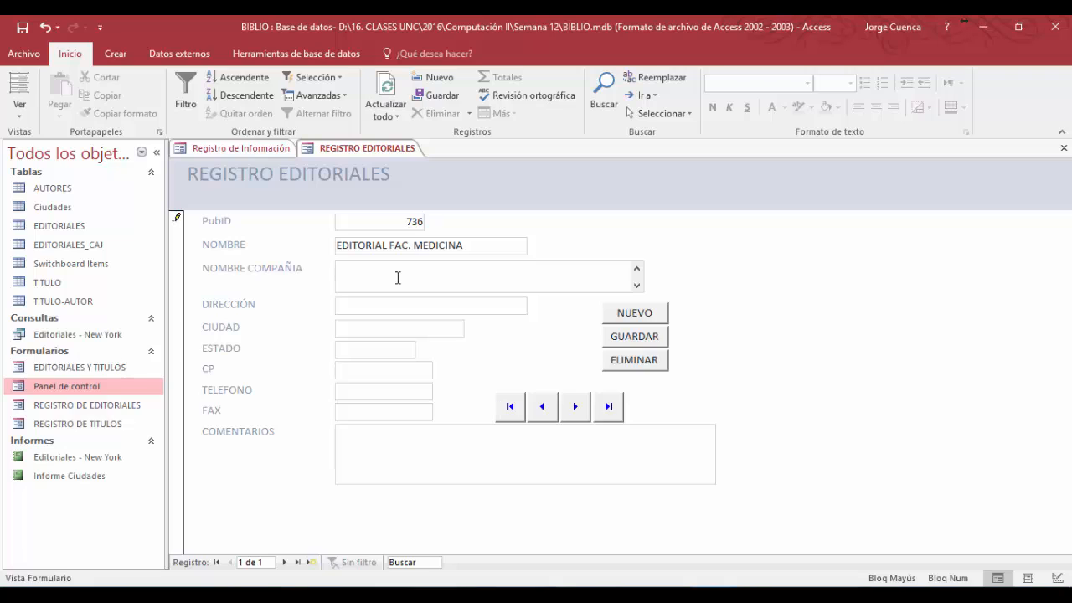
type("FACULTAD DE MEDICINA HUMANA")
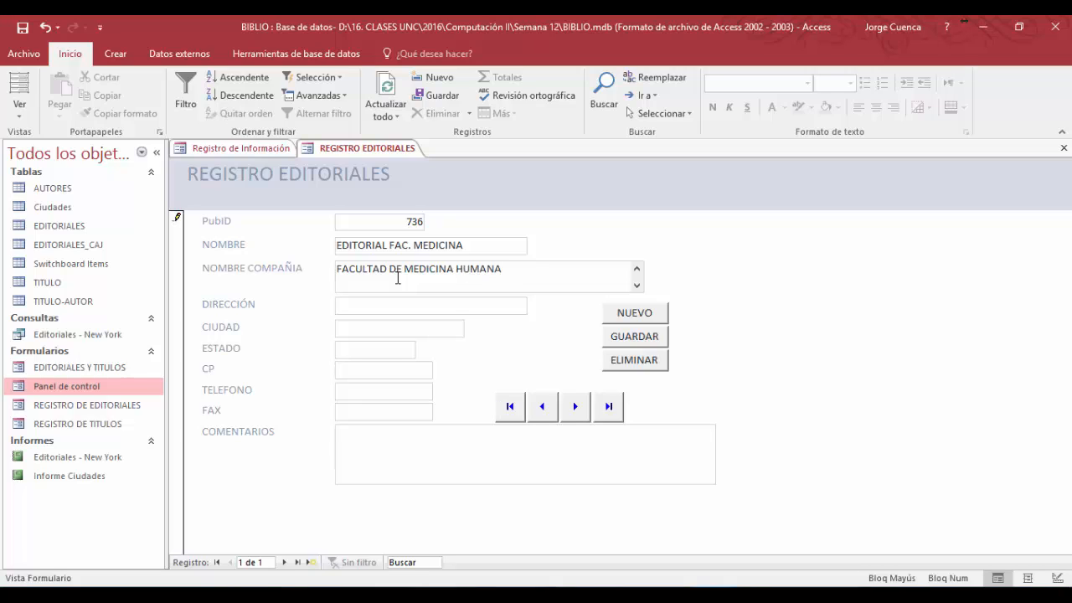
- Complete the publisher record with its street address and CAJAMARCA as CIUDAD, save it and close the REGISTRO EDITORIALES form
left_click(398, 305)
type("AV. ATUA")
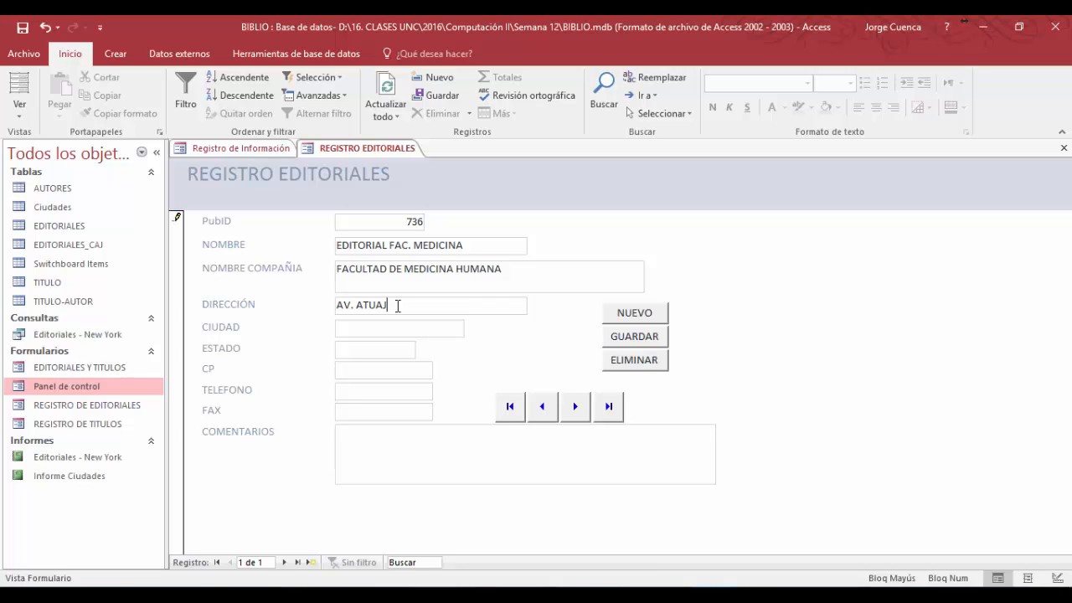
type("HUALPA 1050")
left_click(394, 327)
type("CAJAMARCA")
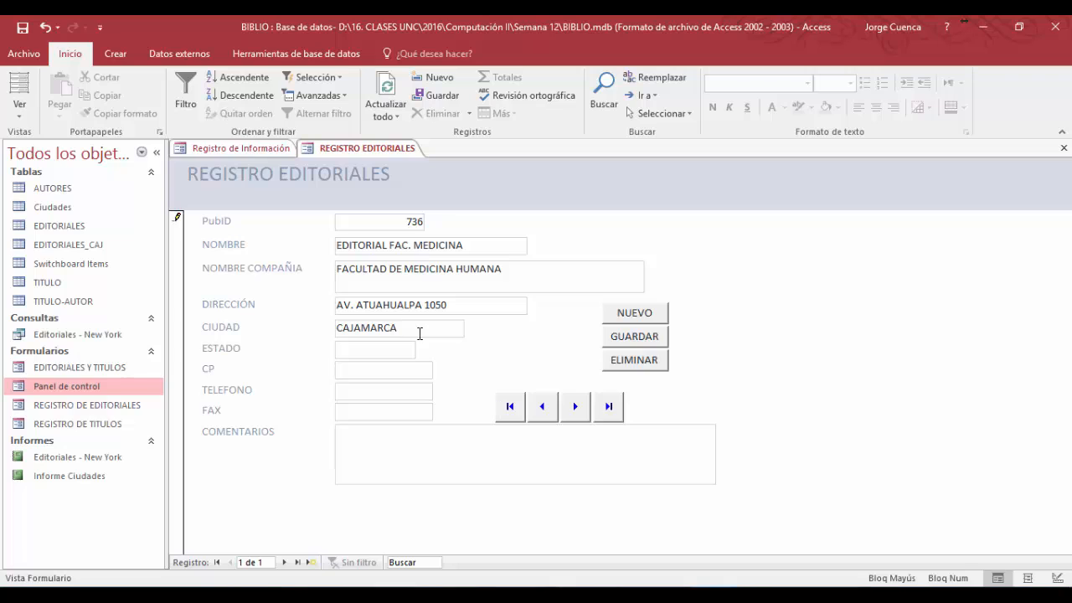
left_click(624, 341)
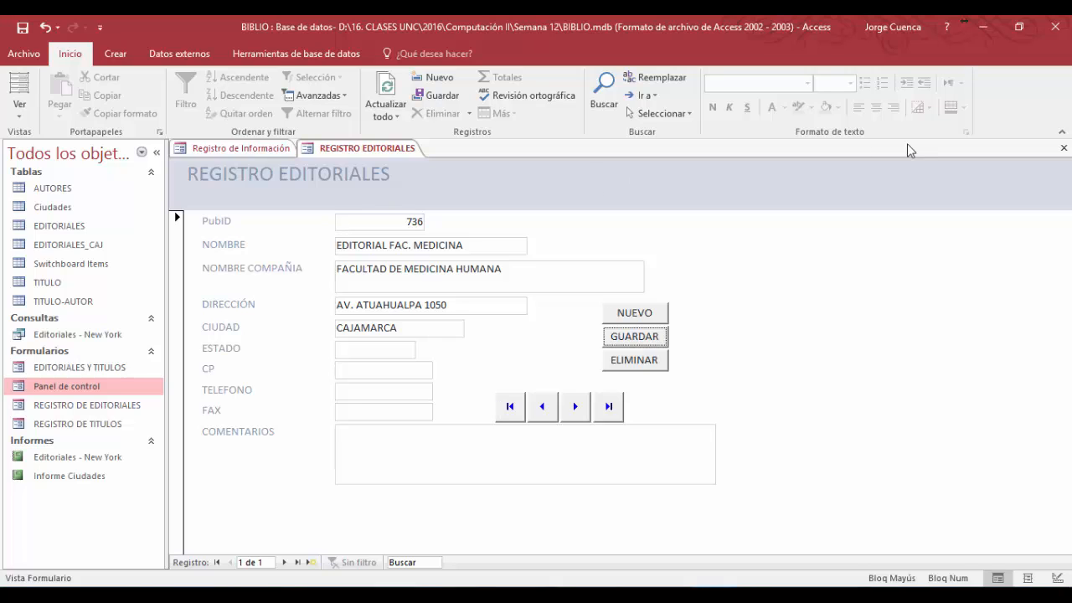
left_click(1063, 149)
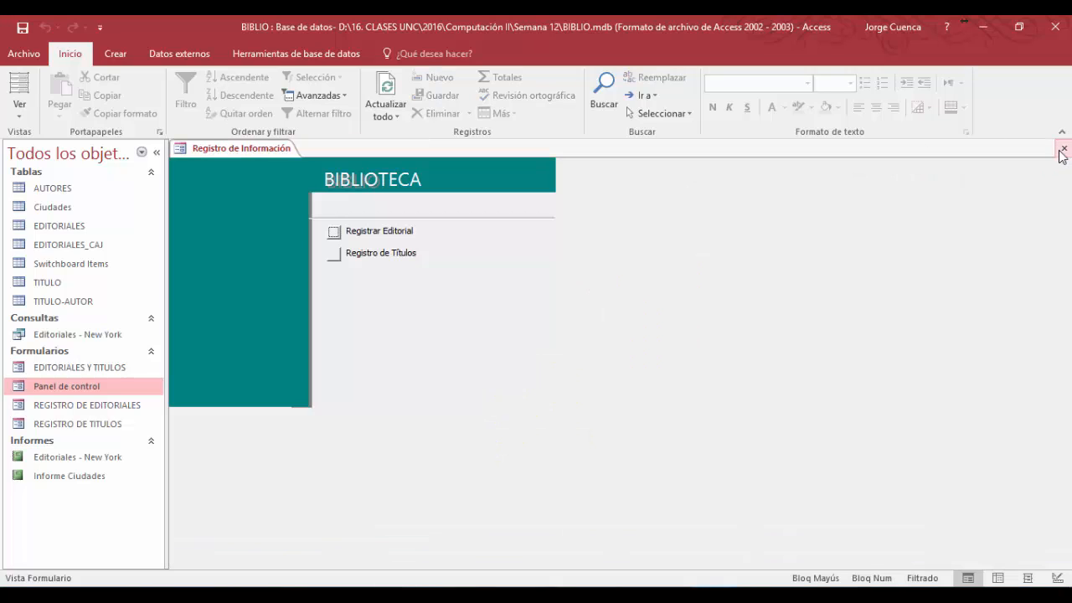